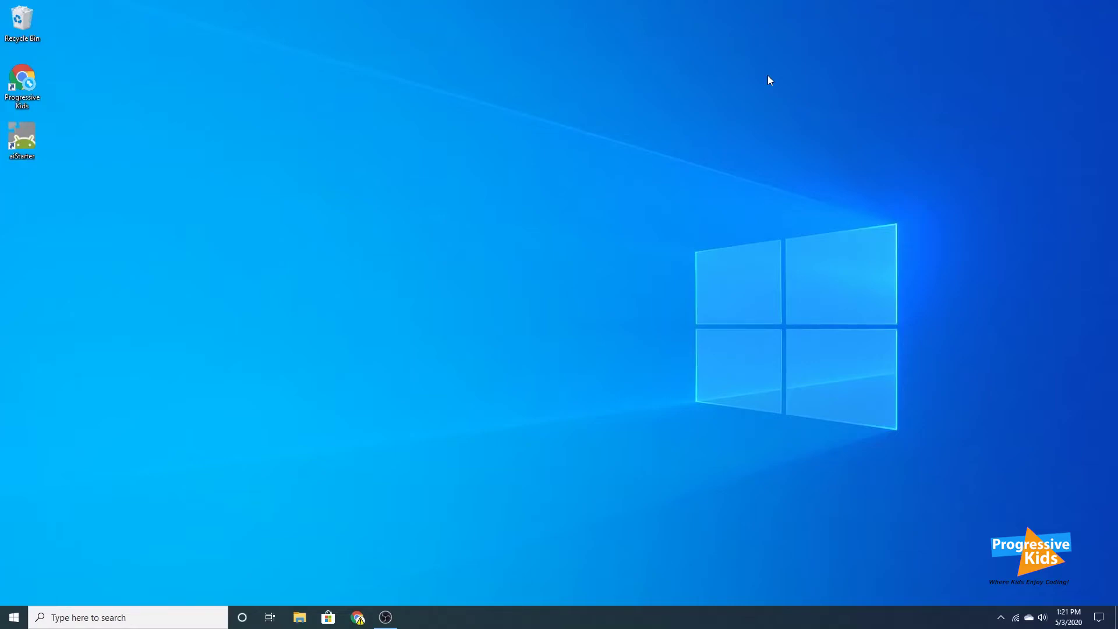
Launch Chrome from the desktop shortcut and maximize its window.
{"action": "double_click", "coordinate": [23, 86]}
{"action": "double_click", "coordinate": [341, 281]}
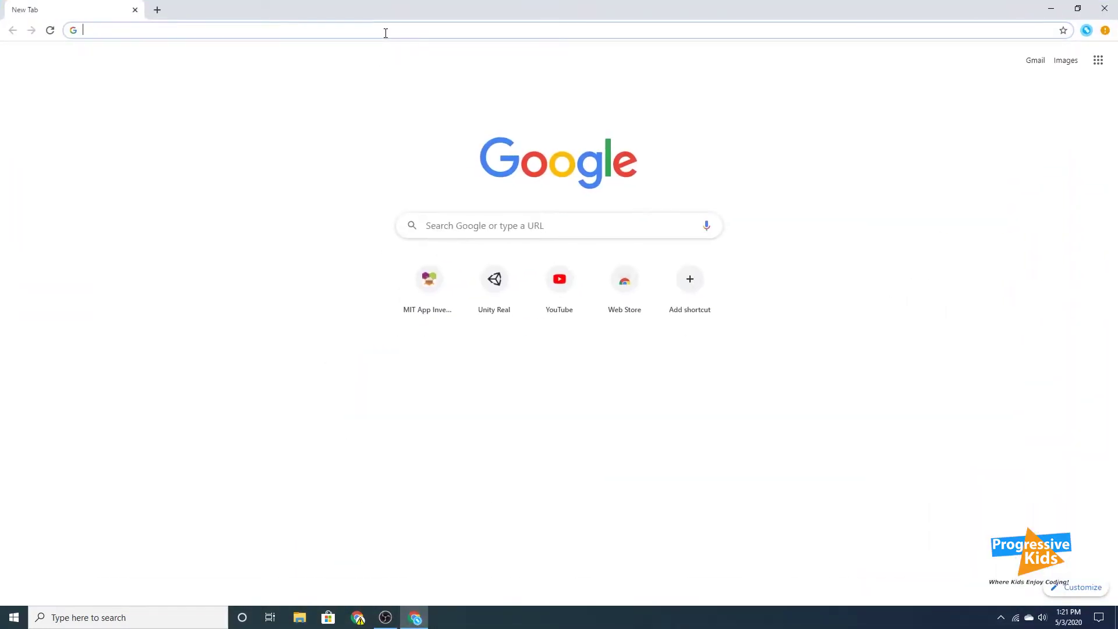
Go to unity.com and follow Get started, Individual, Personal and Start here to the download terms.
{"action": "type", "text": "unity."}
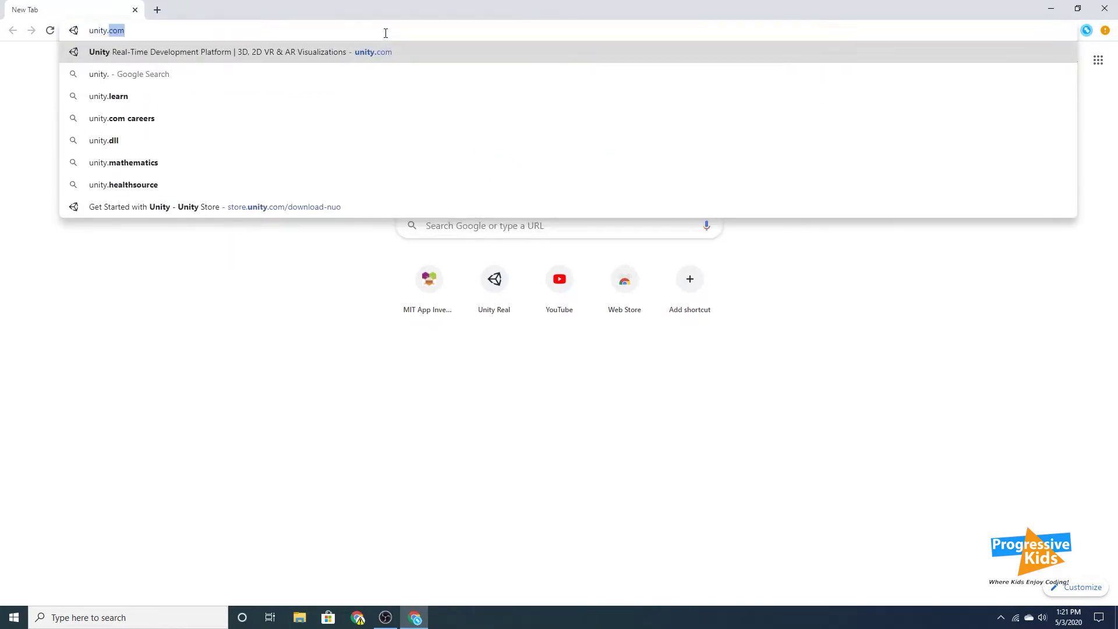
{"action": "key", "text": "Return"}
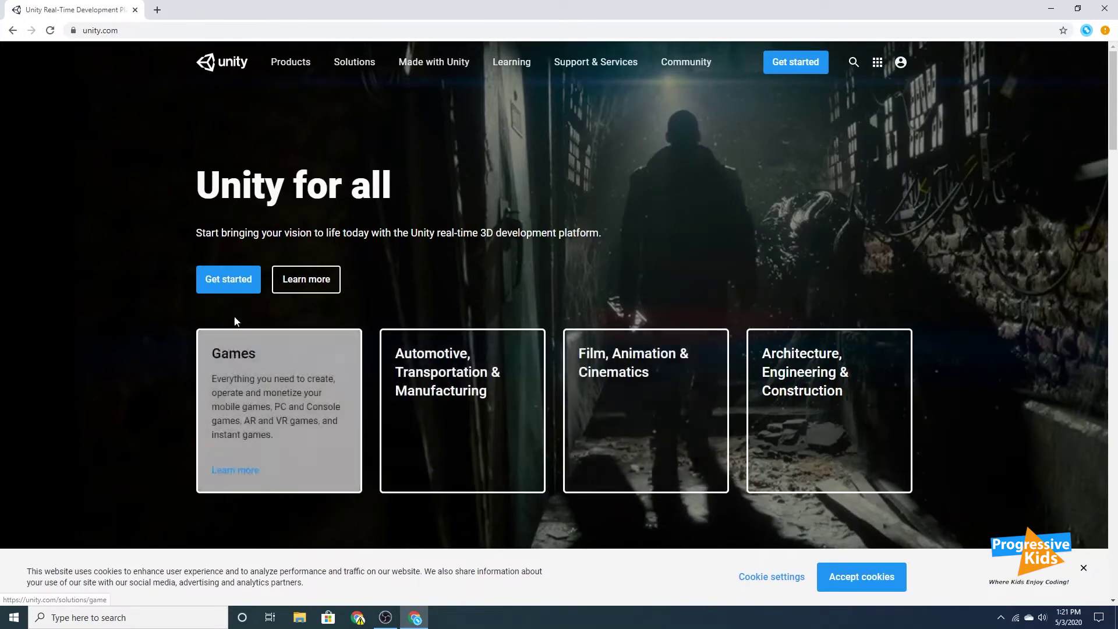
{"action": "left_click", "coordinate": [226, 286]}
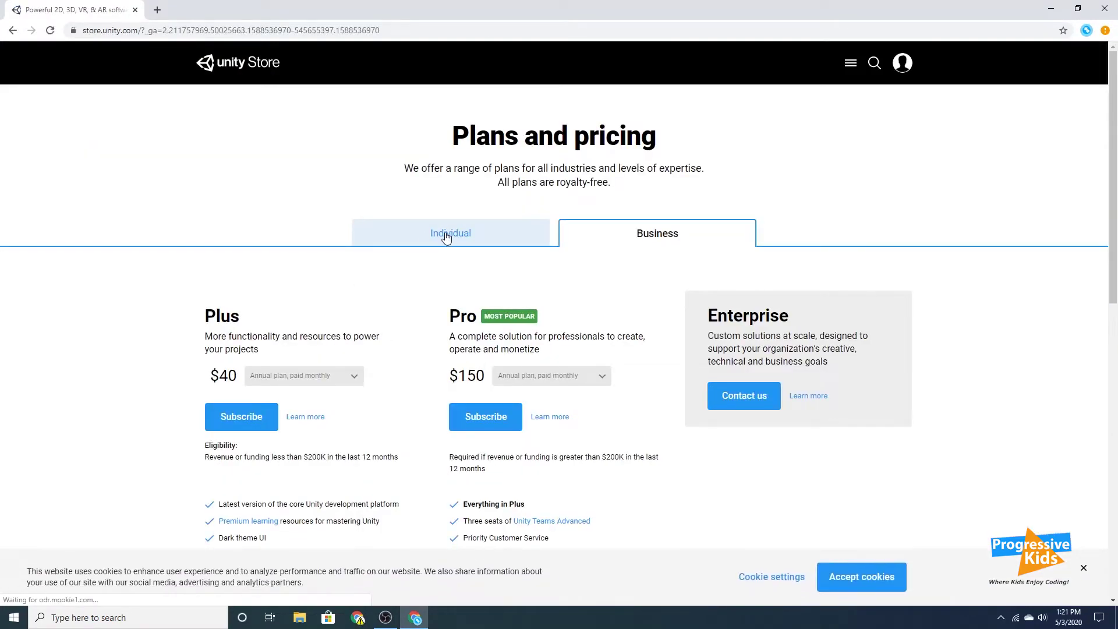
{"action": "left_click", "coordinate": [445, 234]}
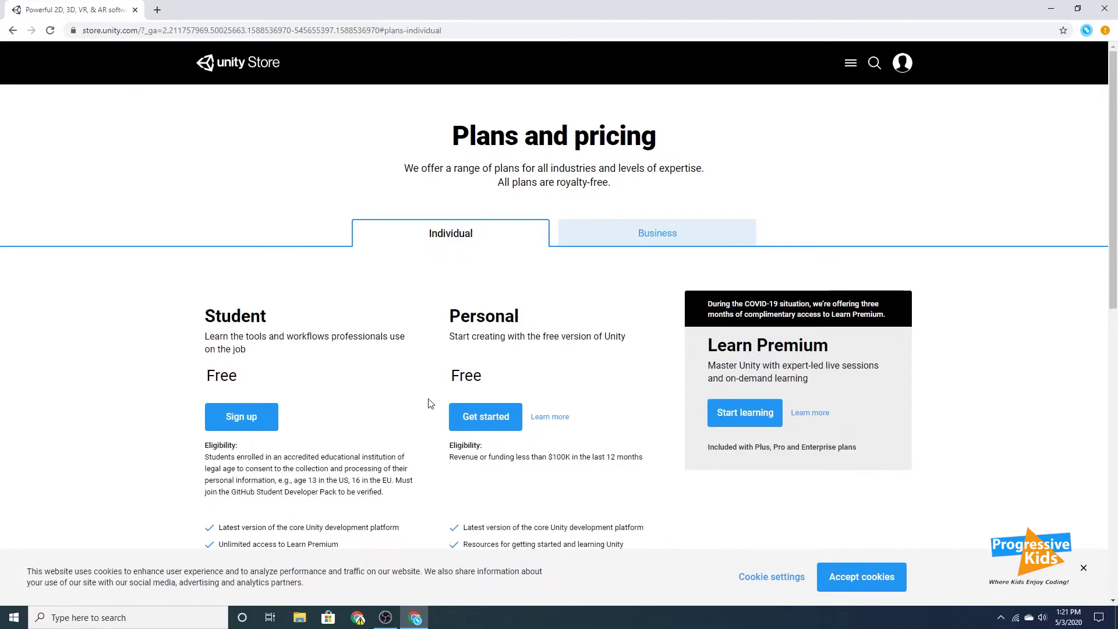
{"action": "left_click", "coordinate": [493, 424]}
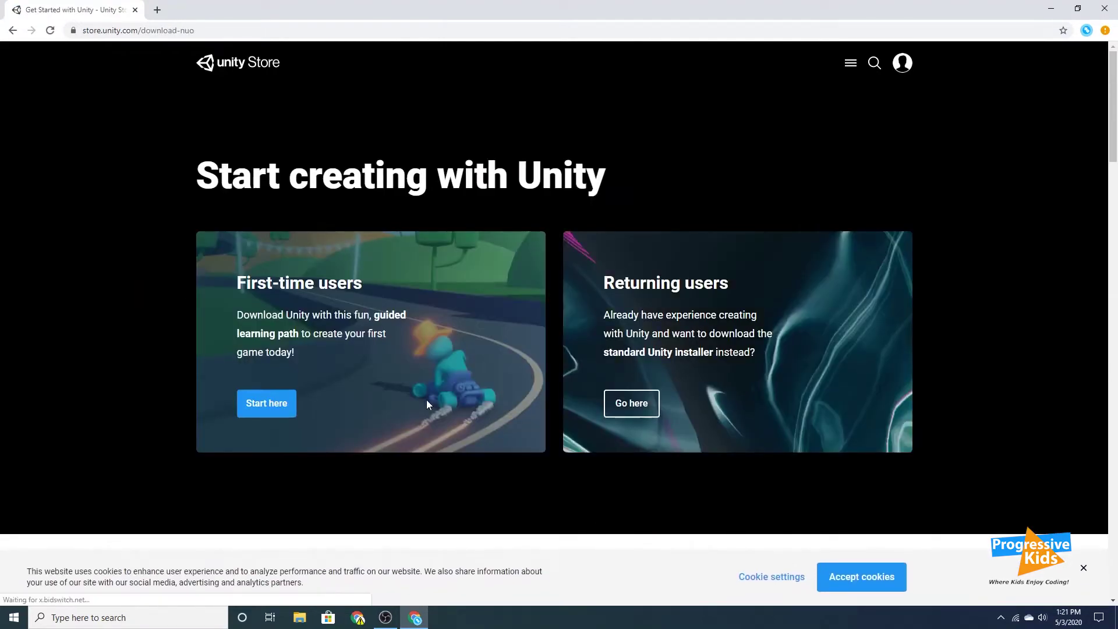
{"action": "left_click", "coordinate": [277, 403]}
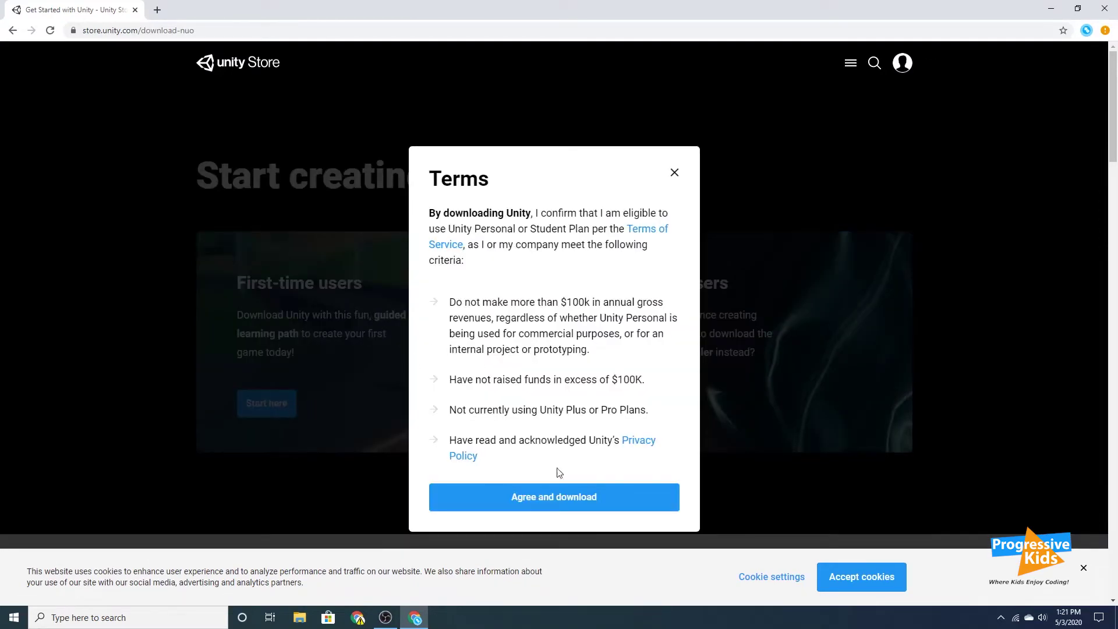
Agree to the terms, download UnityHubSetup.exe, and show it in the Downloads folder.
{"action": "left_click", "coordinate": [554, 497]}
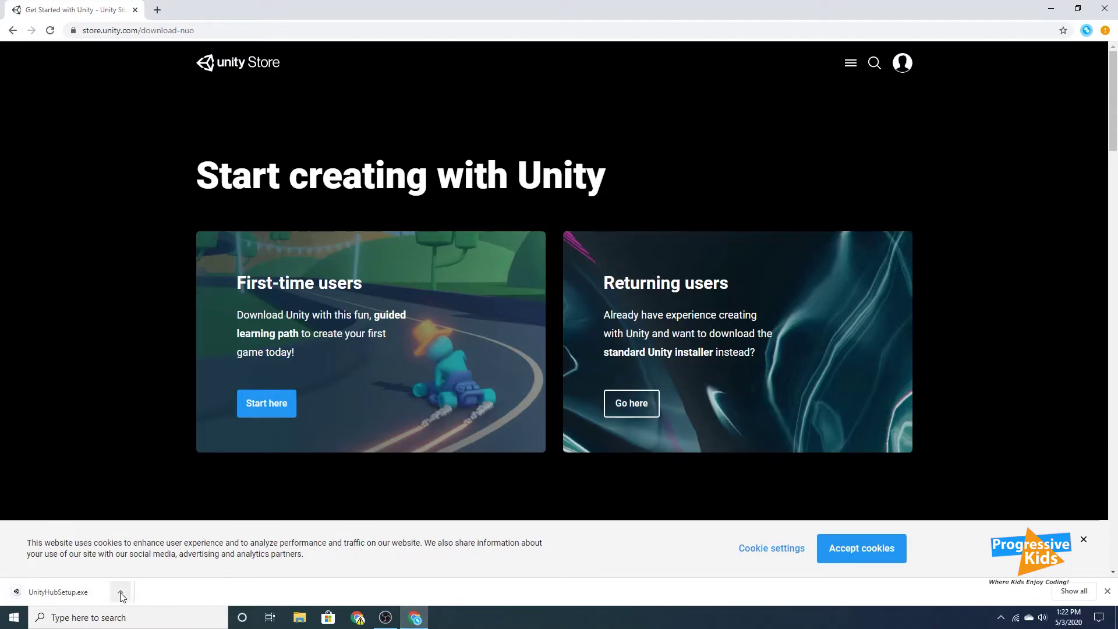
{"action": "left_click", "coordinate": [120, 592]}
{"action": "left_click", "coordinate": [134, 553]}
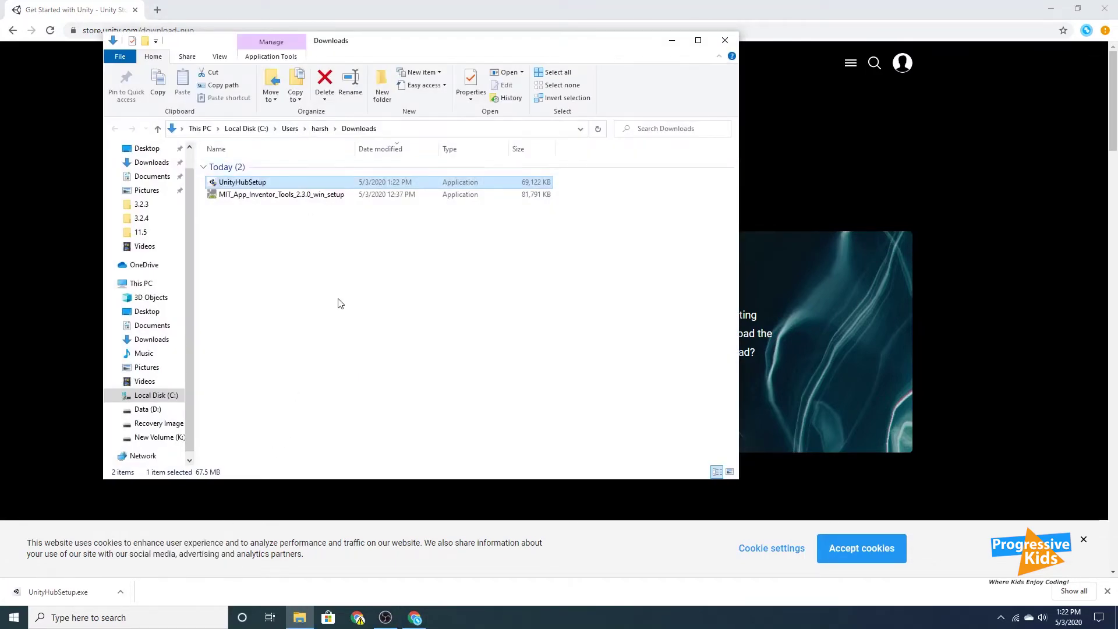
Run UnityHubSetup, accept the licence, install to C:\Program Files\Unity Hub, and launch the Hub.
{"action": "double_click", "coordinate": [273, 184]}
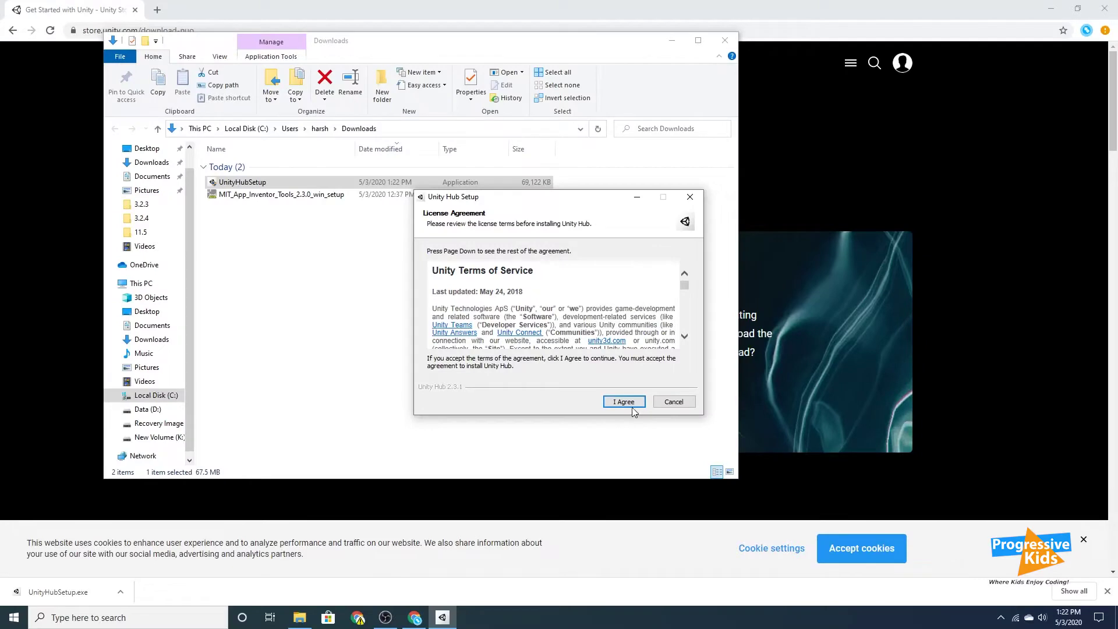
{"action": "left_click", "coordinate": [626, 403]}
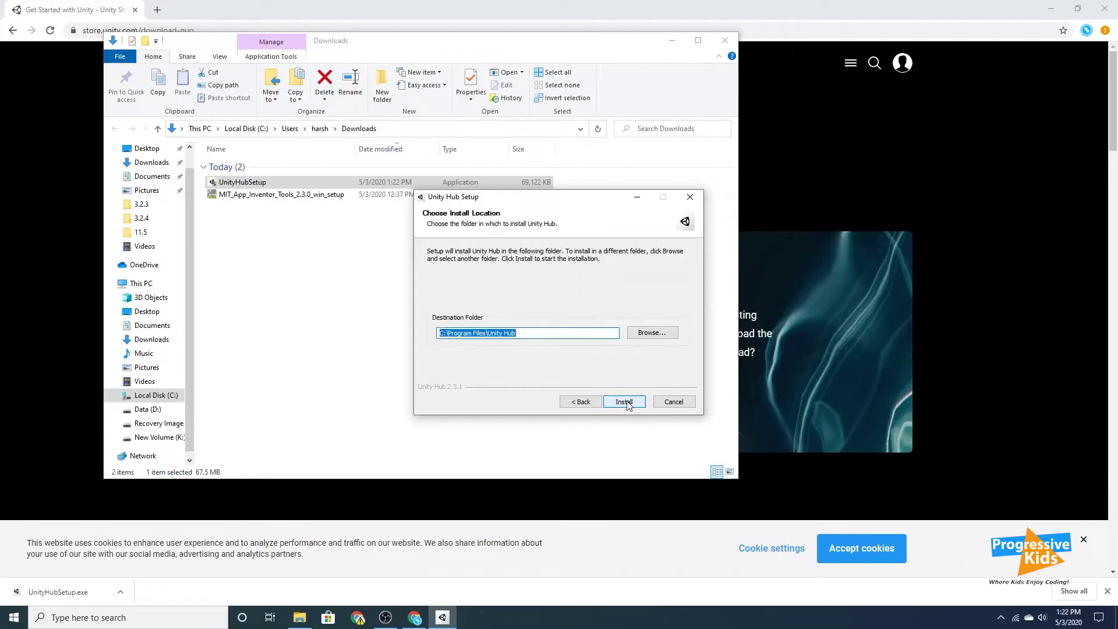
{"action": "left_click", "coordinate": [624, 403]}
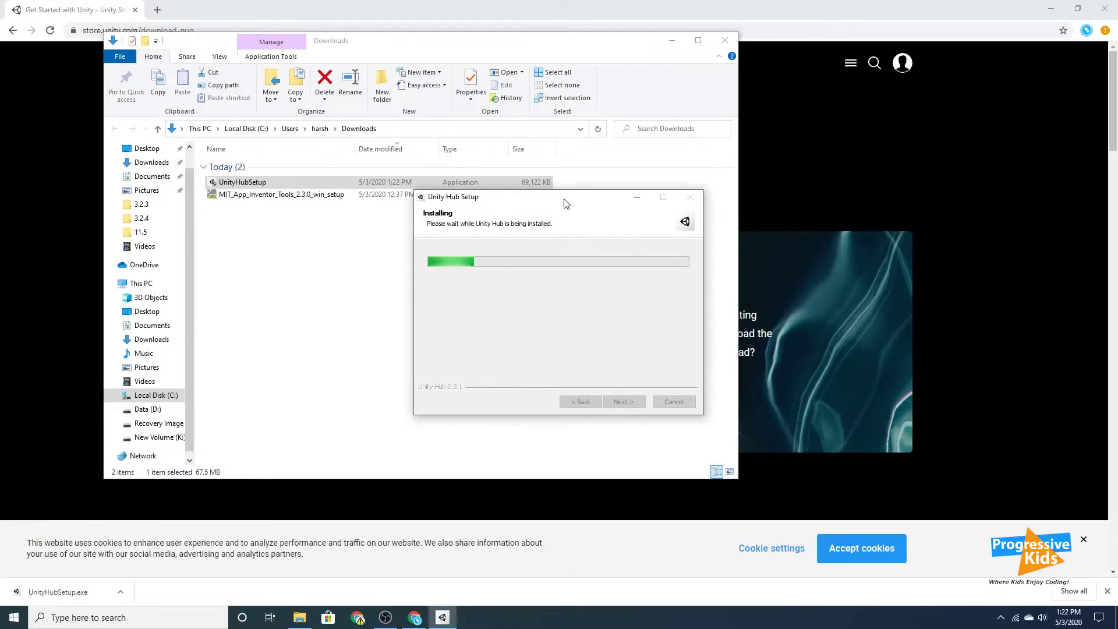
{"action": "left_click_drag", "start_coordinate": [565, 203], "coordinate": [467, 202]}
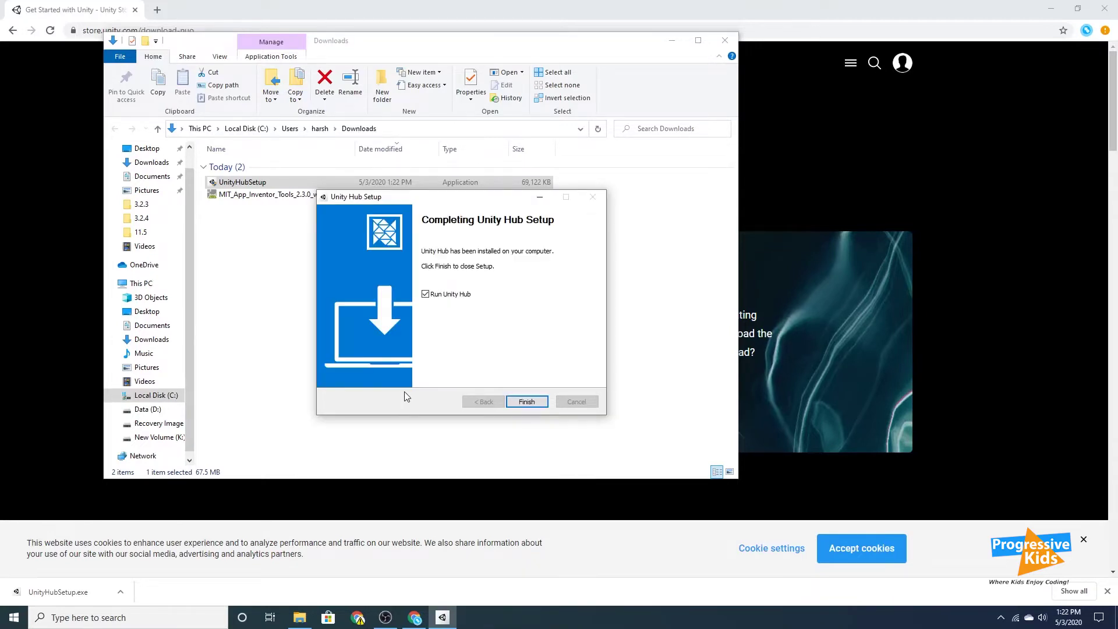
{"action": "left_click", "coordinate": [524, 401]}
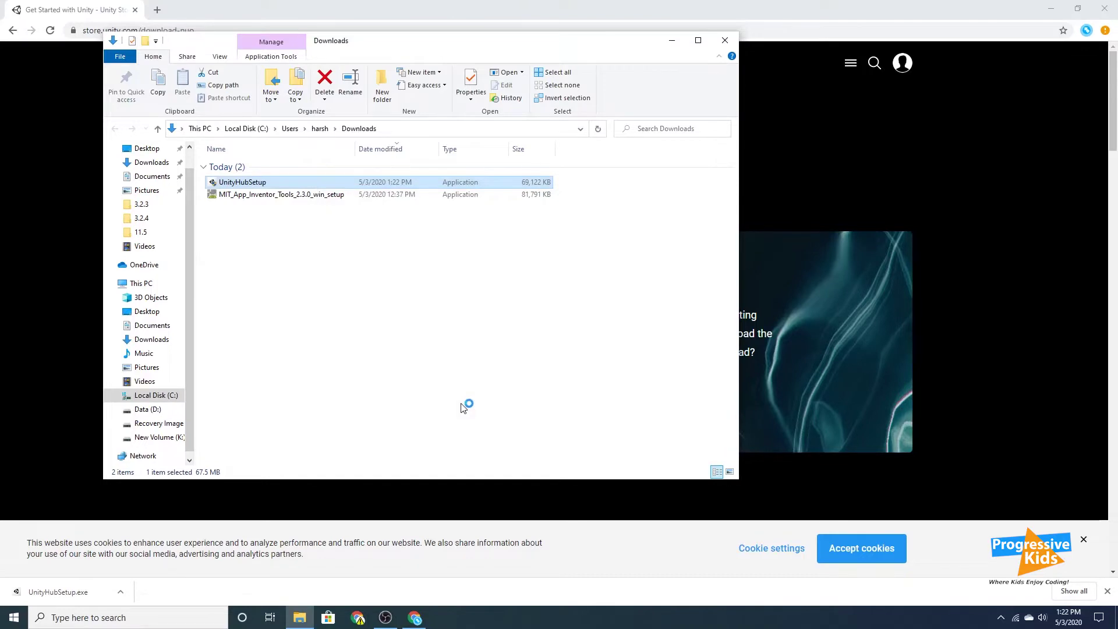
Close the Downloads folder, allow Unity Hub through the firewall, and reposition the Hub window.
{"action": "left_click", "coordinate": [724, 43]}
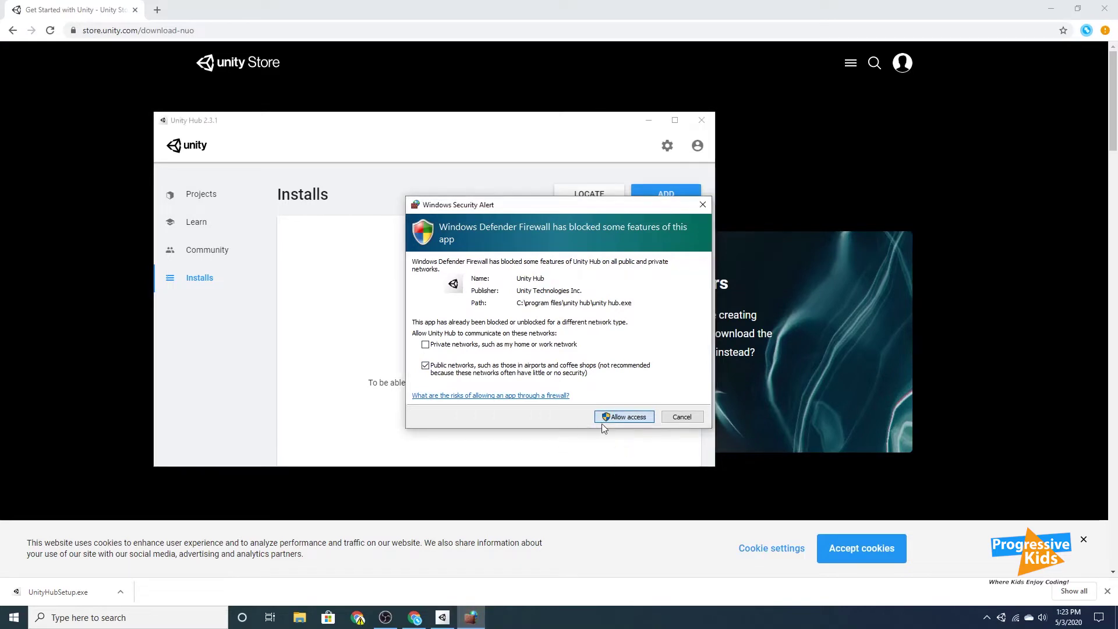
{"action": "left_click", "coordinate": [618, 417]}
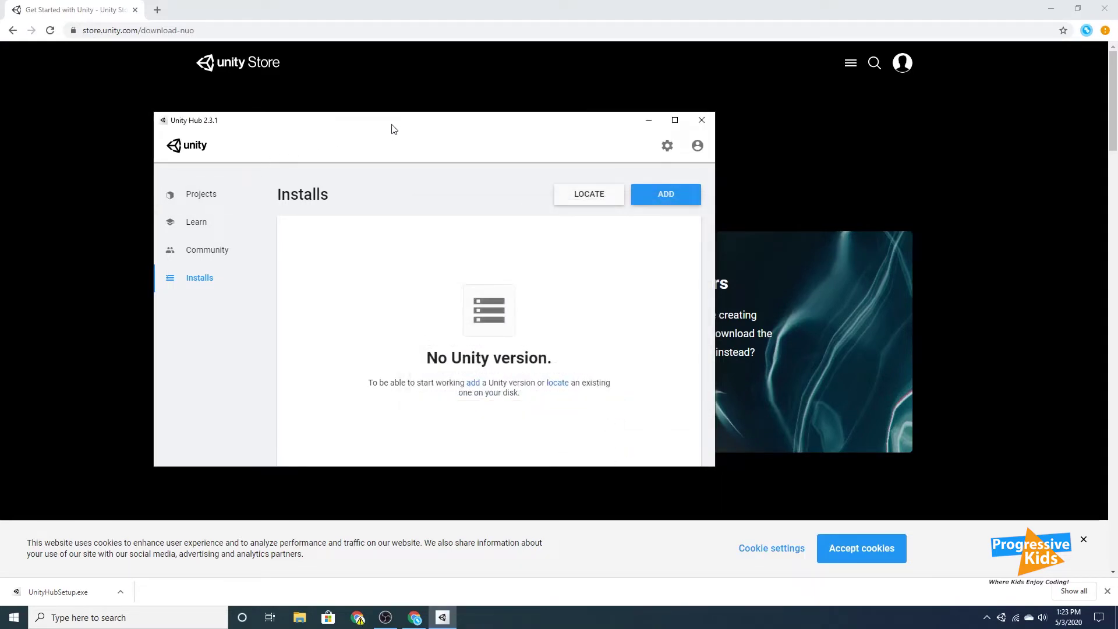
{"action": "left_click_drag", "start_coordinate": [389, 127], "coordinate": [482, 106]}
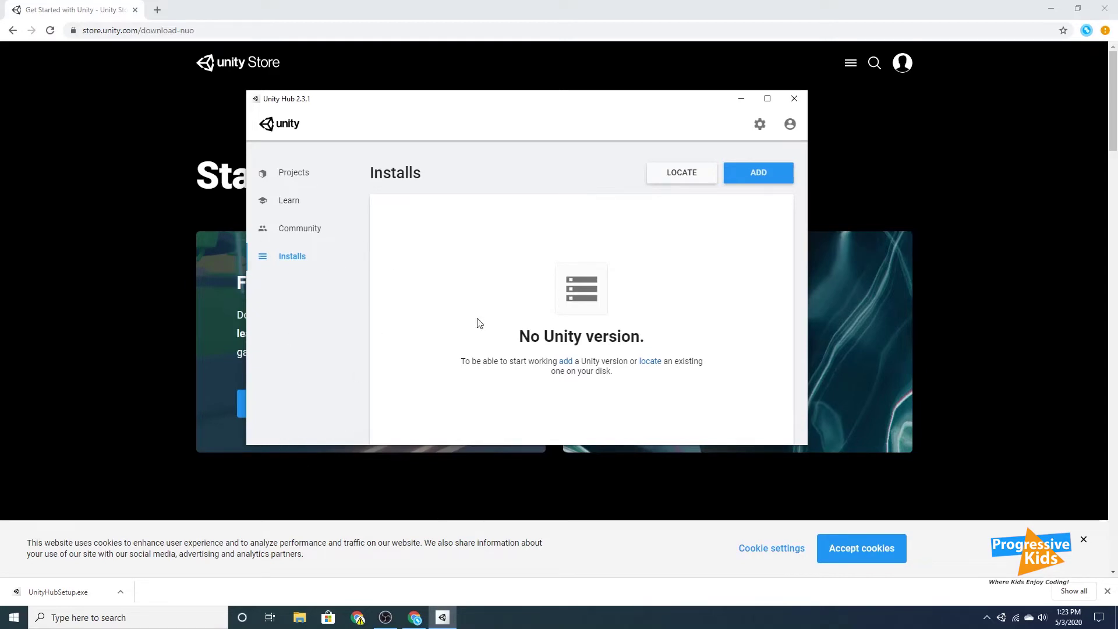
Check the Projects and Installs pages, then open the Unity ID sign-in from the account menu.
{"action": "left_click", "coordinate": [262, 174]}
{"action": "left_click", "coordinate": [288, 256]}
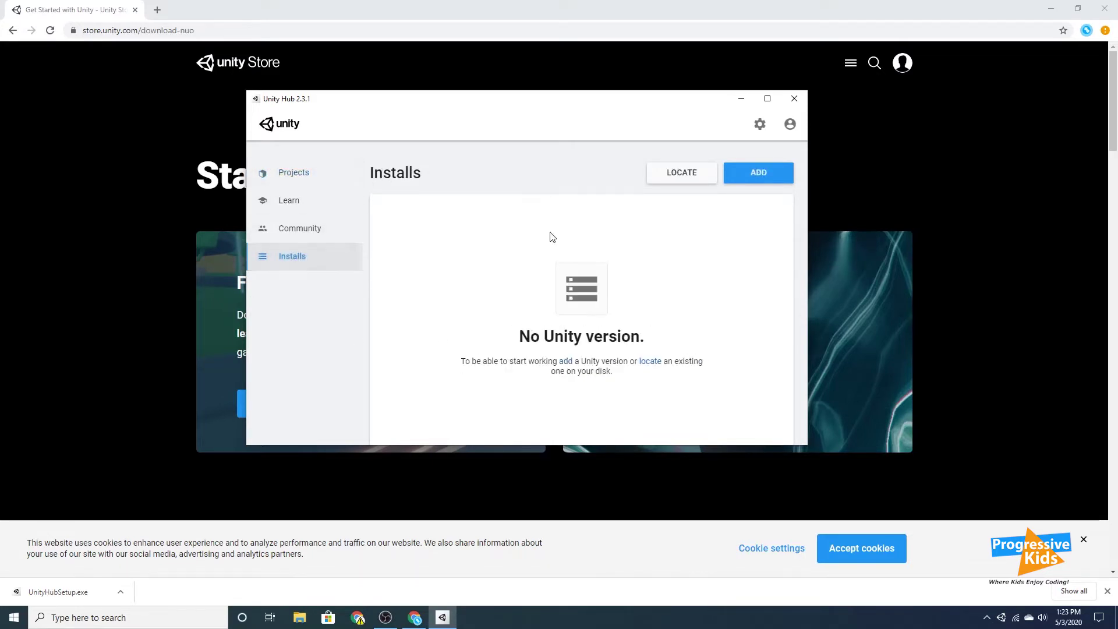
{"action": "left_click", "coordinate": [790, 127]}
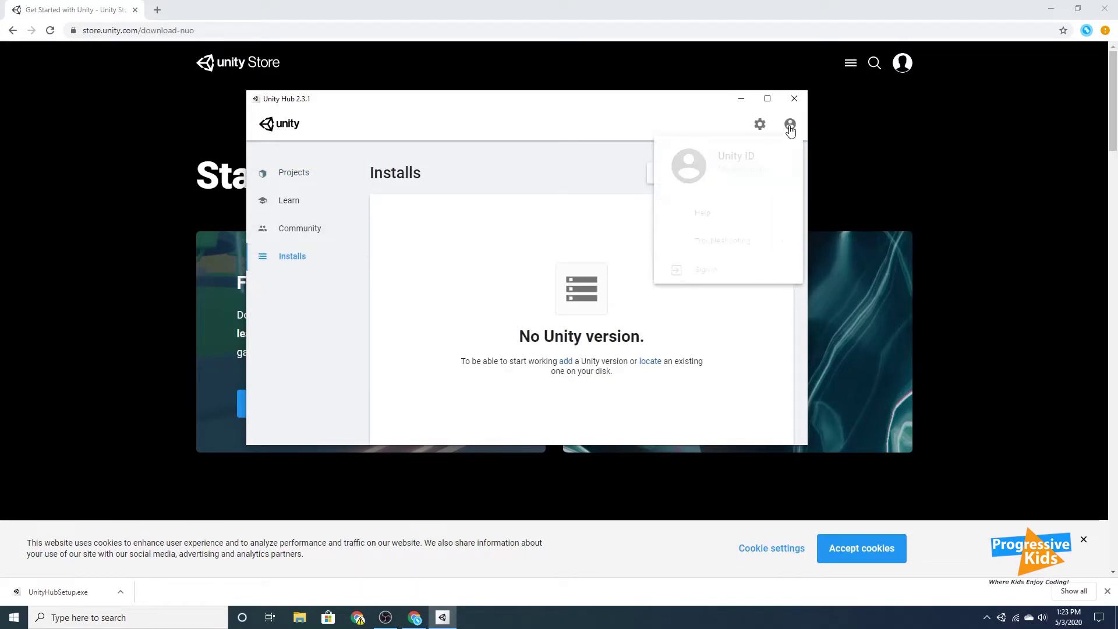
{"action": "left_click", "coordinate": [702, 269]}
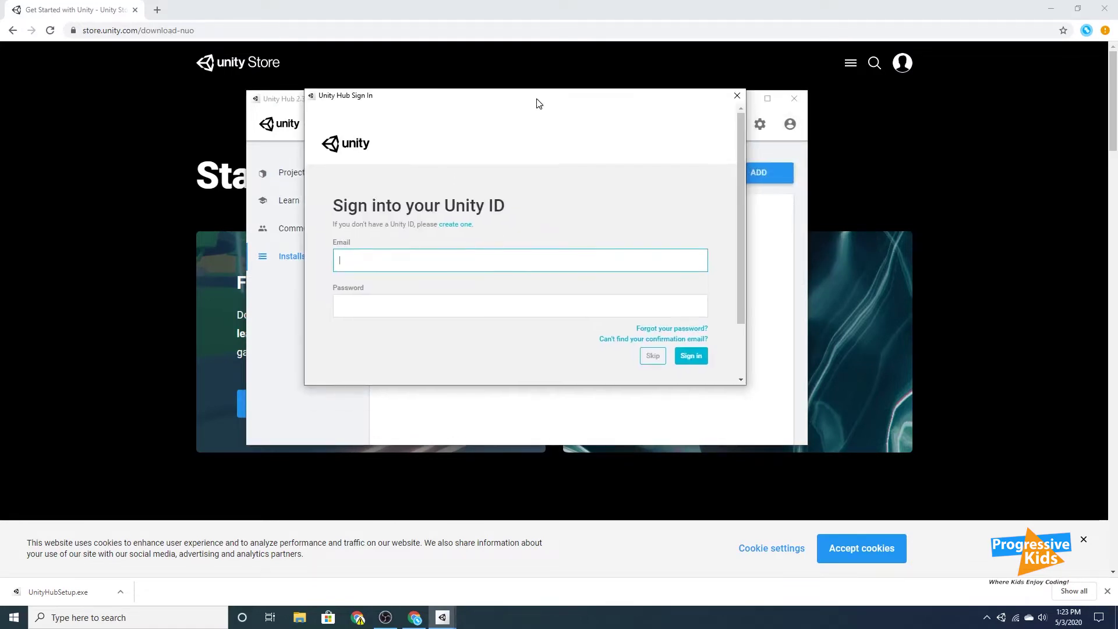
Sign in with Google using the account's e-mail and password, and grant Unity access.
{"action": "scroll", "coordinate": [527, 247], "scroll_direction": "down", "scroll_amount": 1}
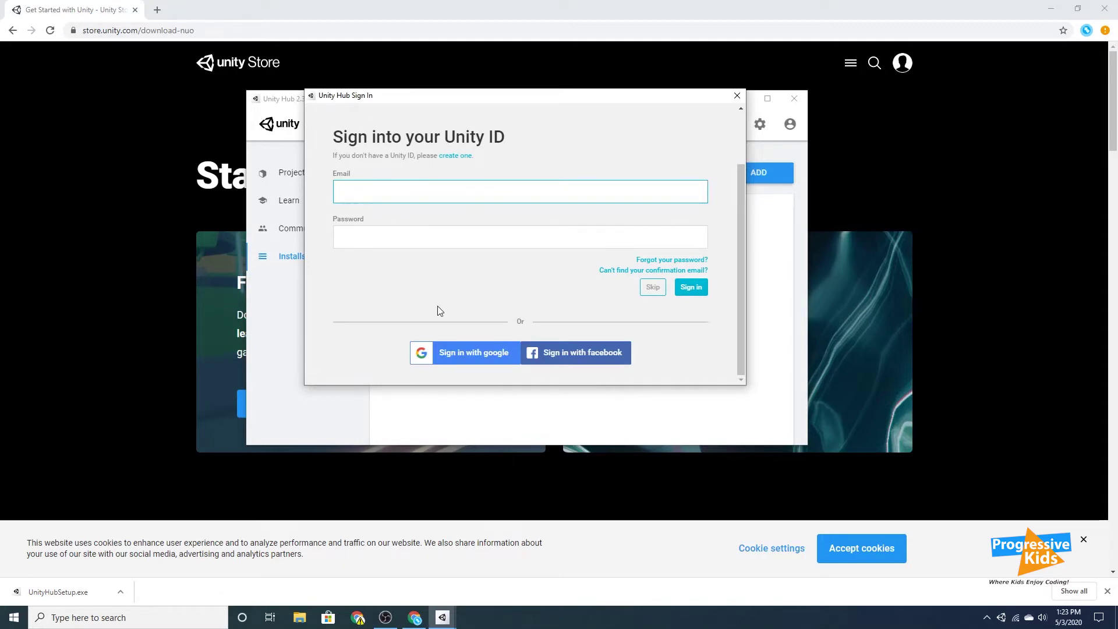
{"action": "left_click", "coordinate": [460, 356]}
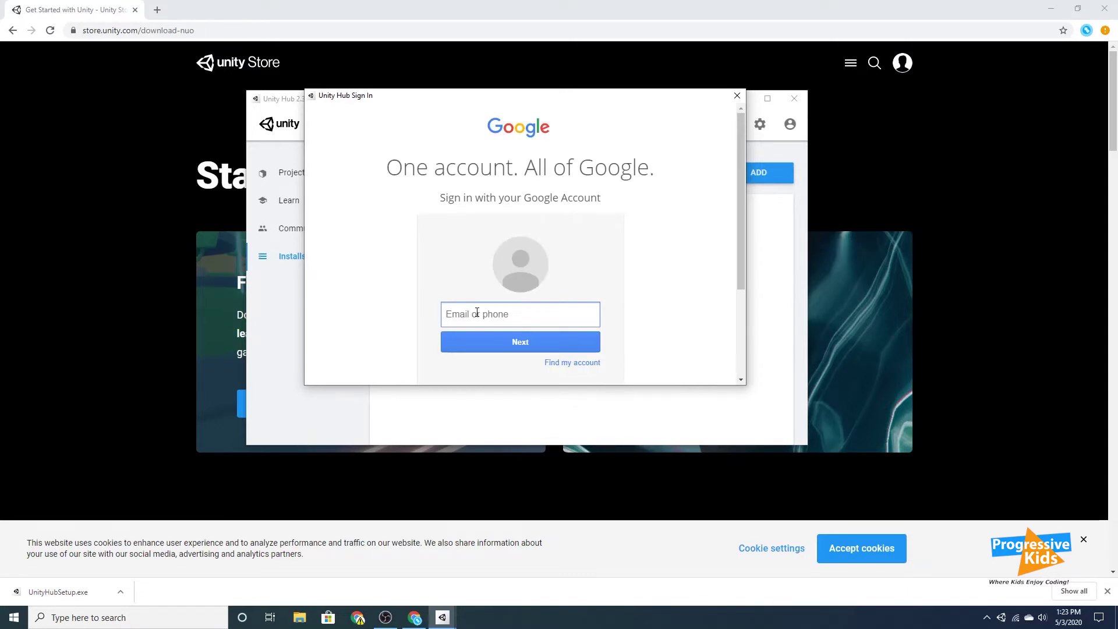
{"action": "key", "text": "Return"}
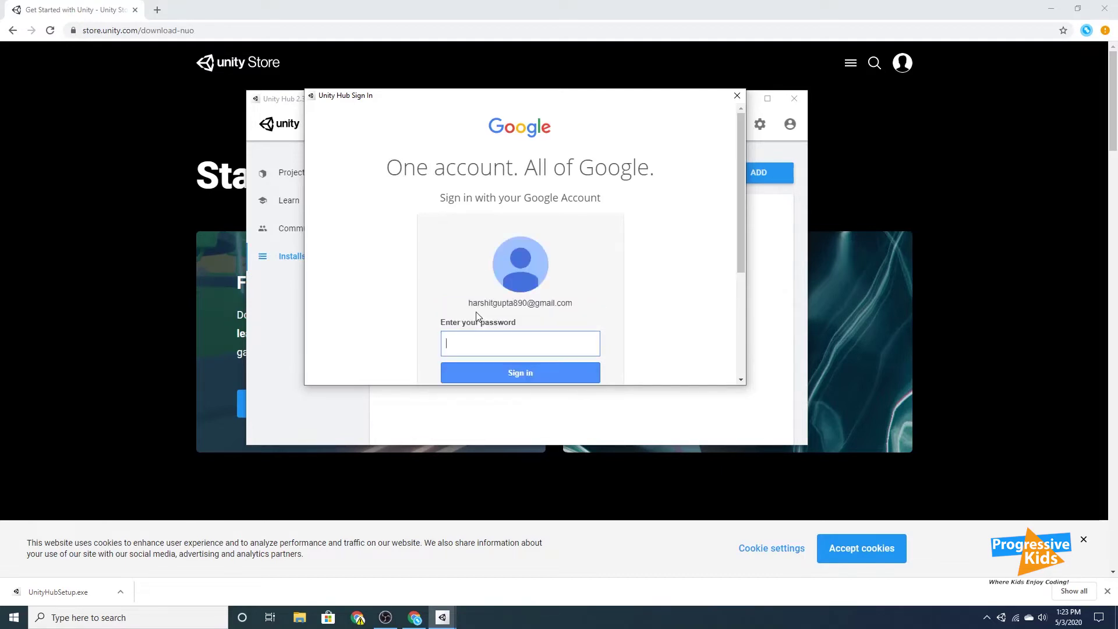
{"action": "type", "text": "•••••••••"}
{"action": "key", "text": "Return"}
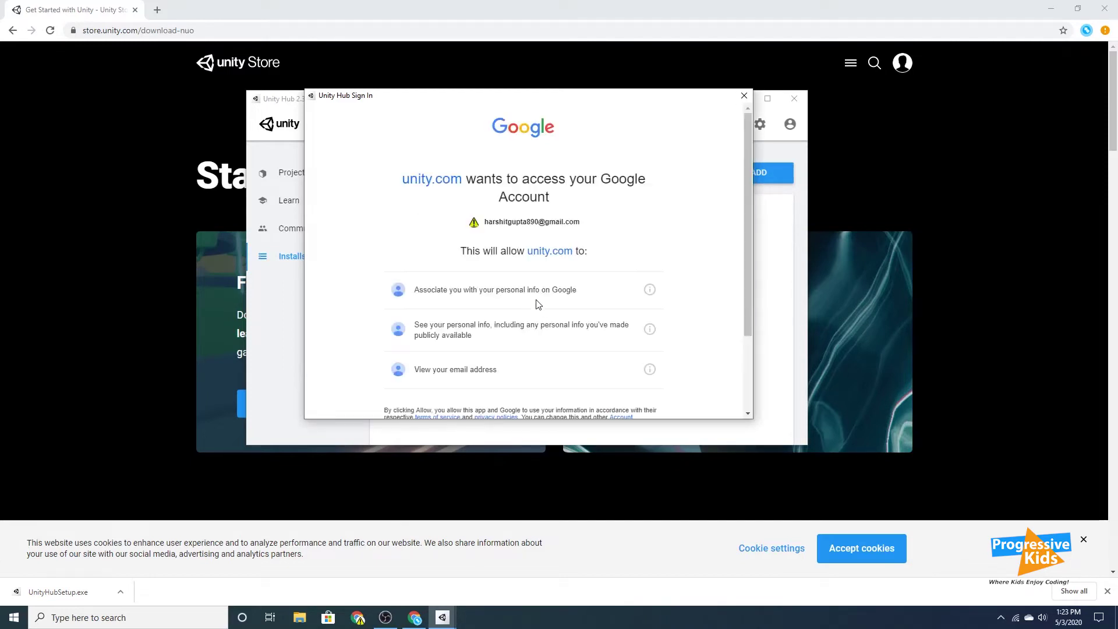
{"action": "scroll", "coordinate": [502, 304], "scroll_direction": "down", "scroll_amount": 3}
{"action": "left_click", "coordinate": [616, 351]}
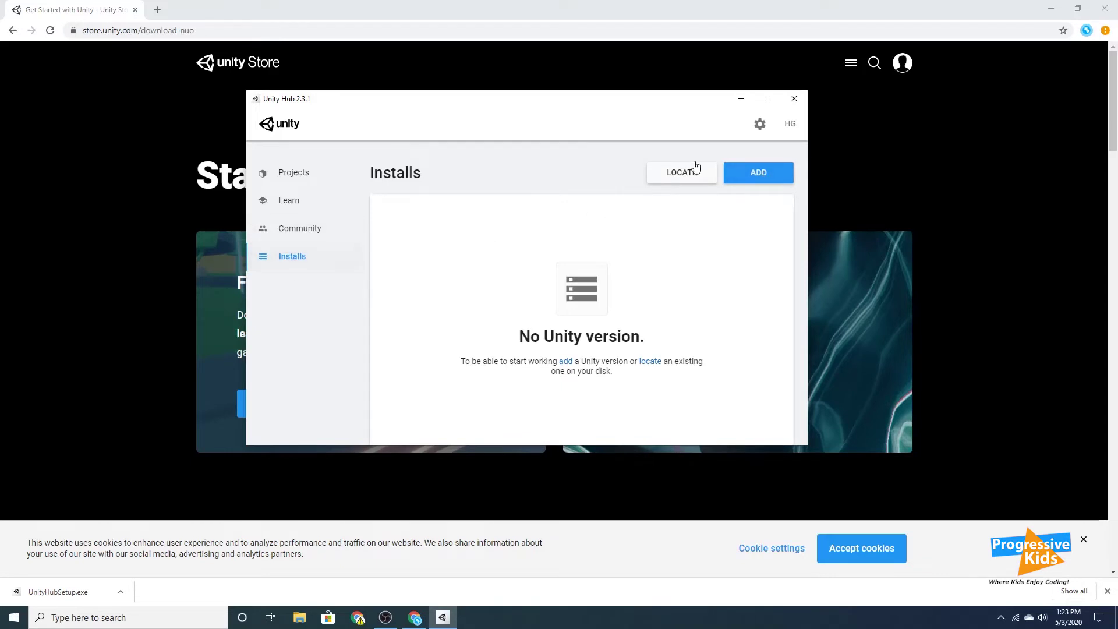
Add Unity 2019.3.12f1 and include Android Build Support among its modules.
{"action": "left_click", "coordinate": [747, 175]}
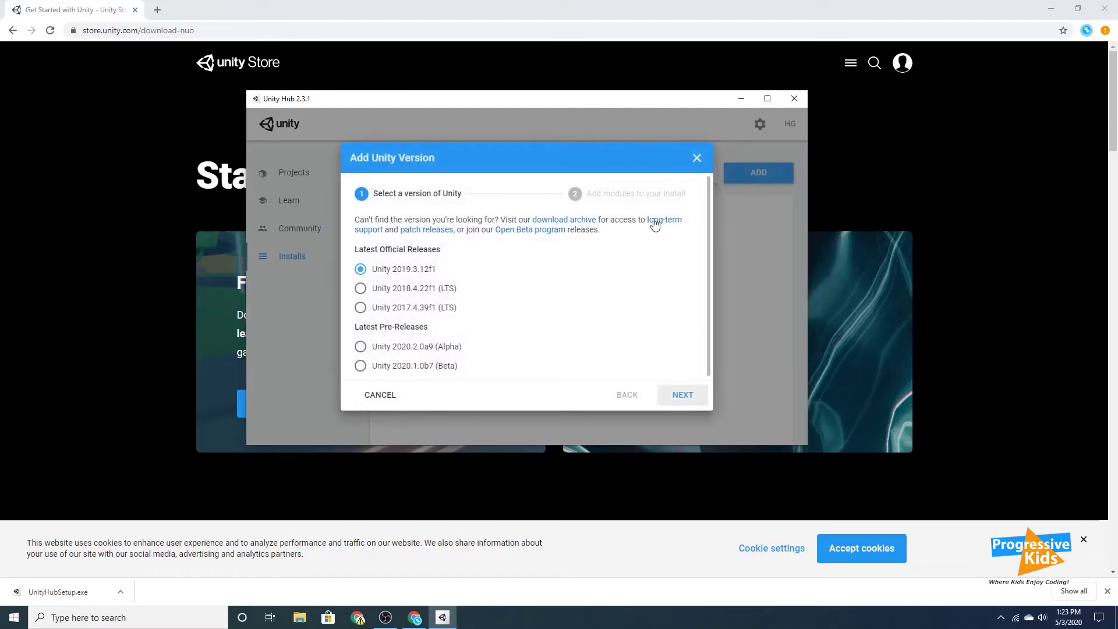
{"action": "left_click", "coordinate": [674, 395]}
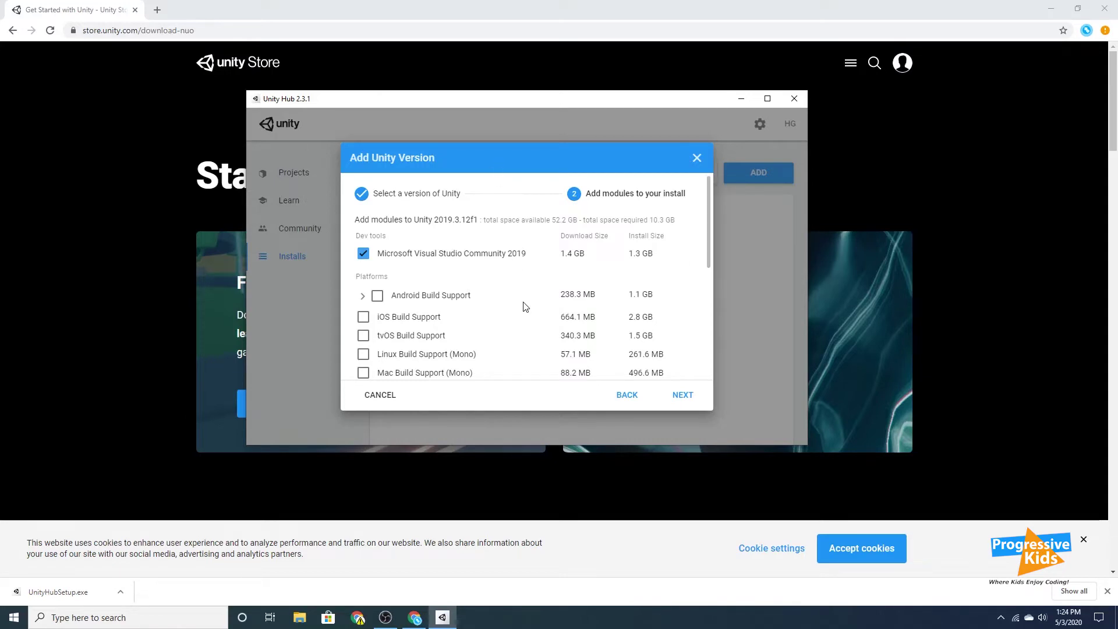
{"action": "scroll", "coordinate": [455, 308], "scroll_direction": "down", "scroll_amount": 1}
{"action": "scroll", "coordinate": [455, 308], "scroll_direction": "down", "scroll_amount": 5}
{"action": "scroll", "coordinate": [445, 305], "scroll_direction": "up", "scroll_amount": 3}
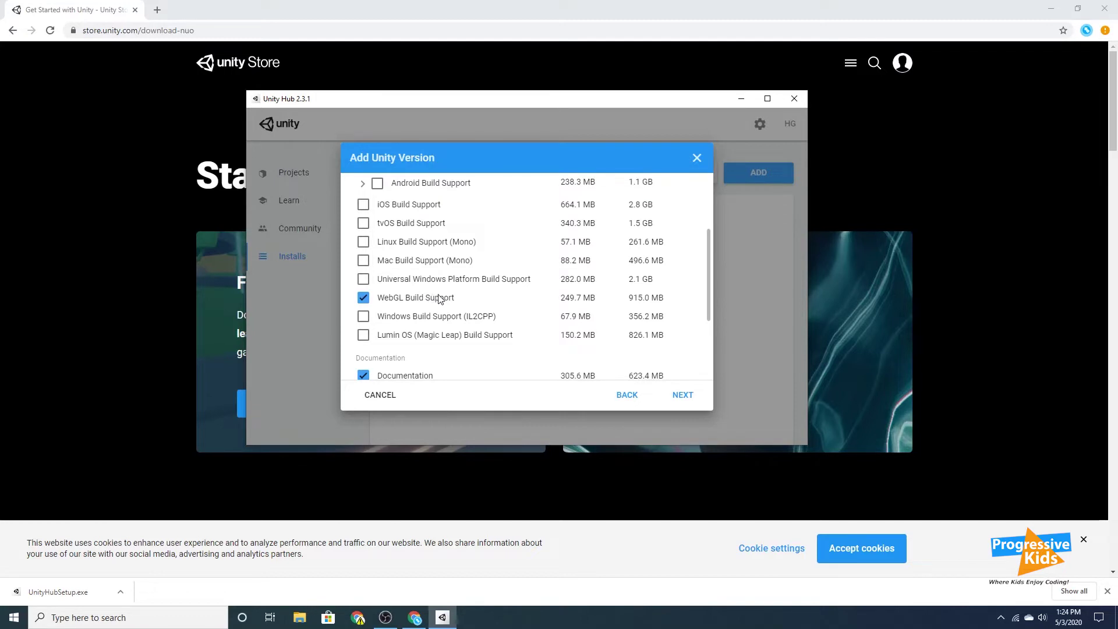
{"action": "scroll", "coordinate": [401, 319], "scroll_direction": "down", "scroll_amount": 2}
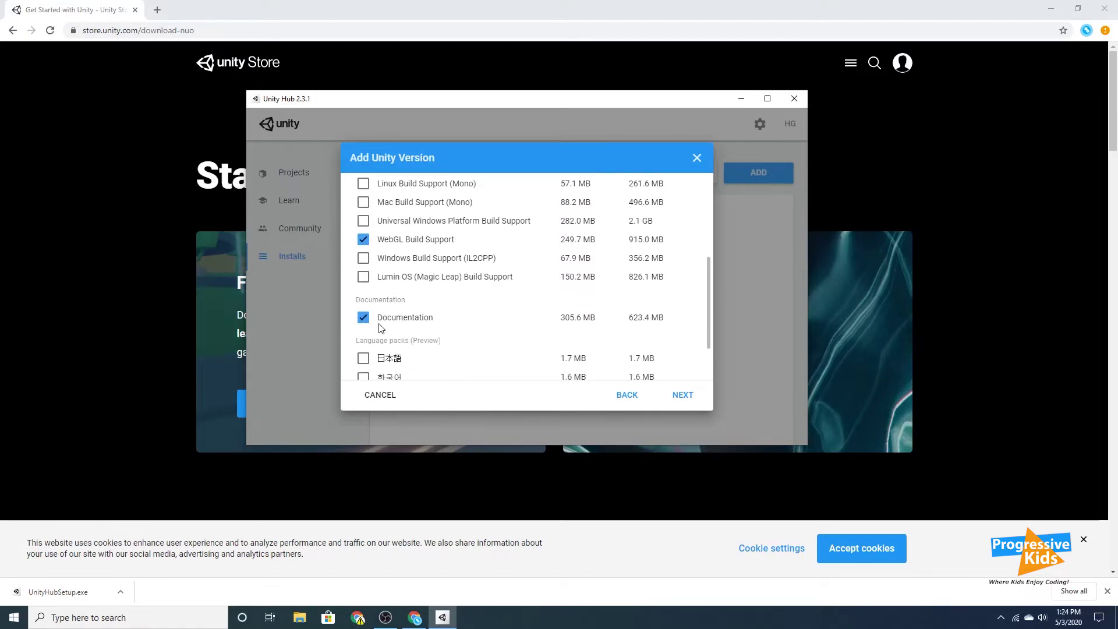
{"action": "scroll", "coordinate": [442, 318], "scroll_direction": "up", "scroll_amount": 3}
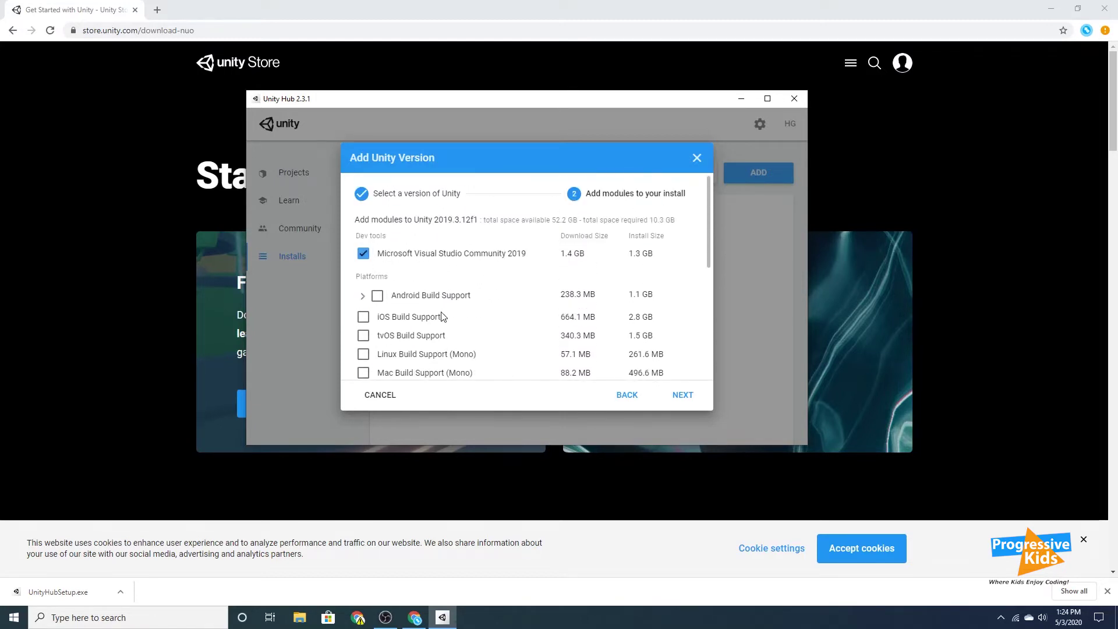
{"action": "scroll", "coordinate": [417, 318], "scroll_direction": "down", "scroll_amount": 2}
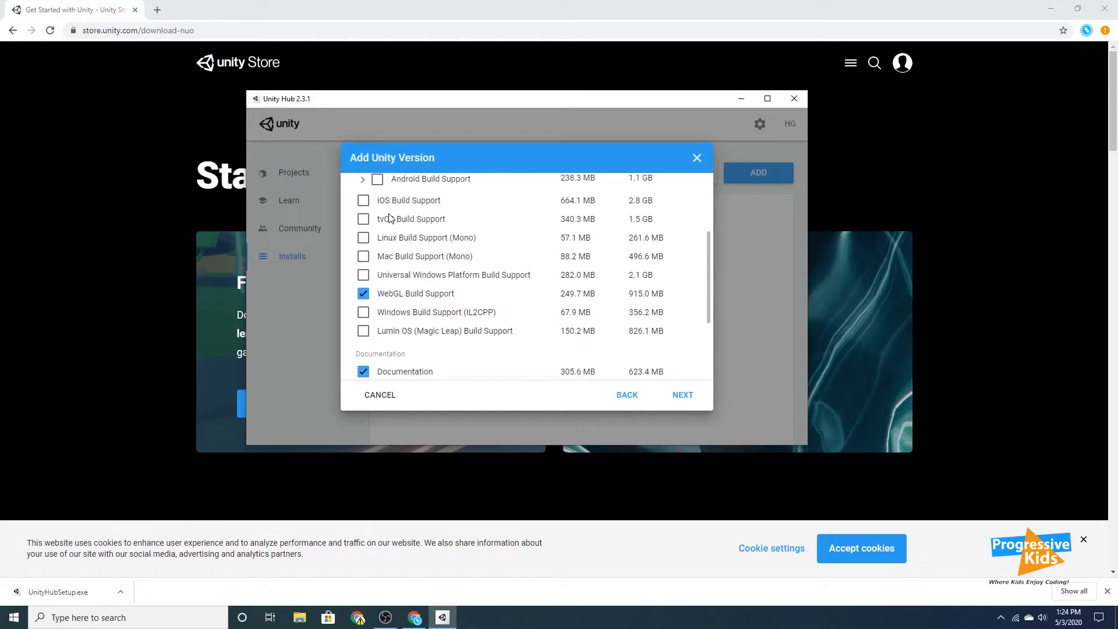
{"action": "scroll", "coordinate": [391, 231], "scroll_direction": "up", "scroll_amount": 2}
{"action": "left_click", "coordinate": [378, 237]}
Continue past module selection and accept the Visual Studio 2019 licence terms.
{"action": "scroll", "coordinate": [501, 270], "scroll_direction": "down", "scroll_amount": 2}
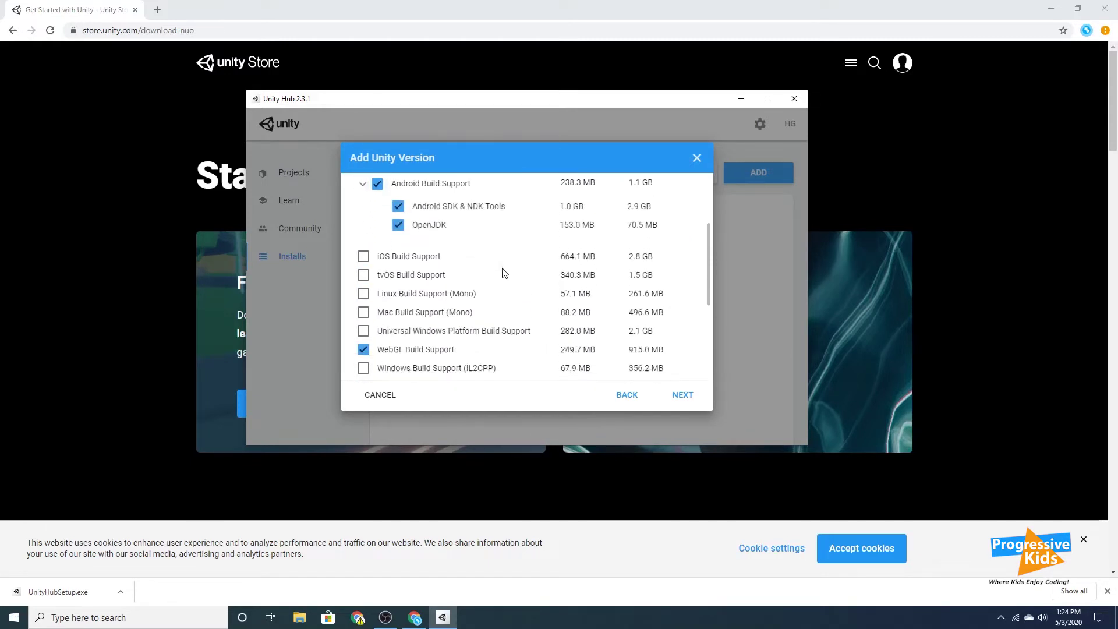
{"action": "left_click", "coordinate": [680, 399]}
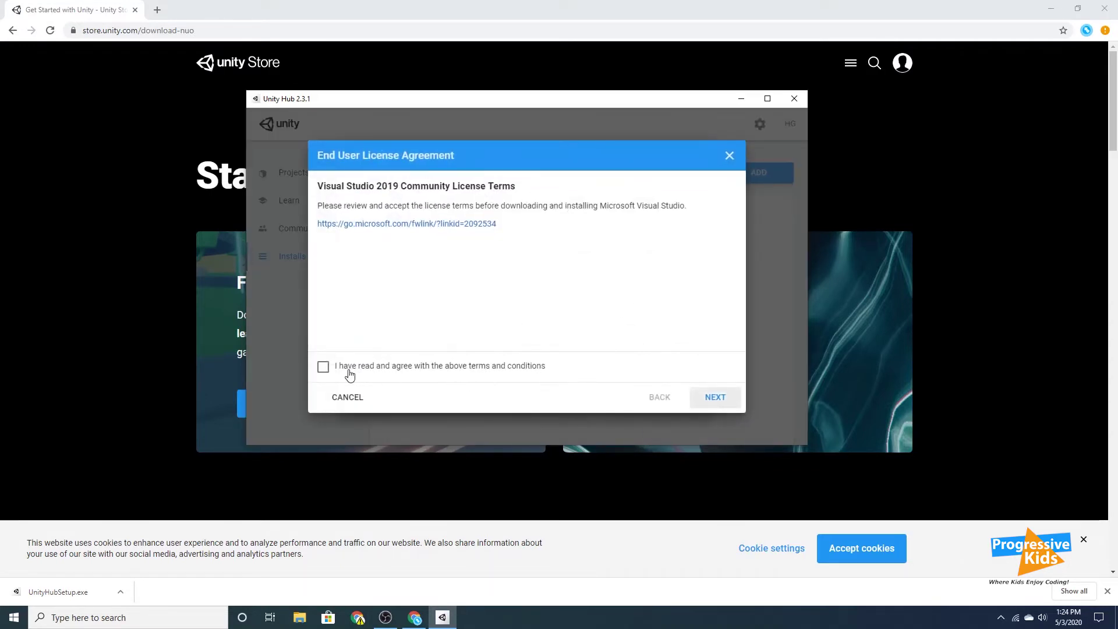
{"action": "left_click", "coordinate": [328, 371]}
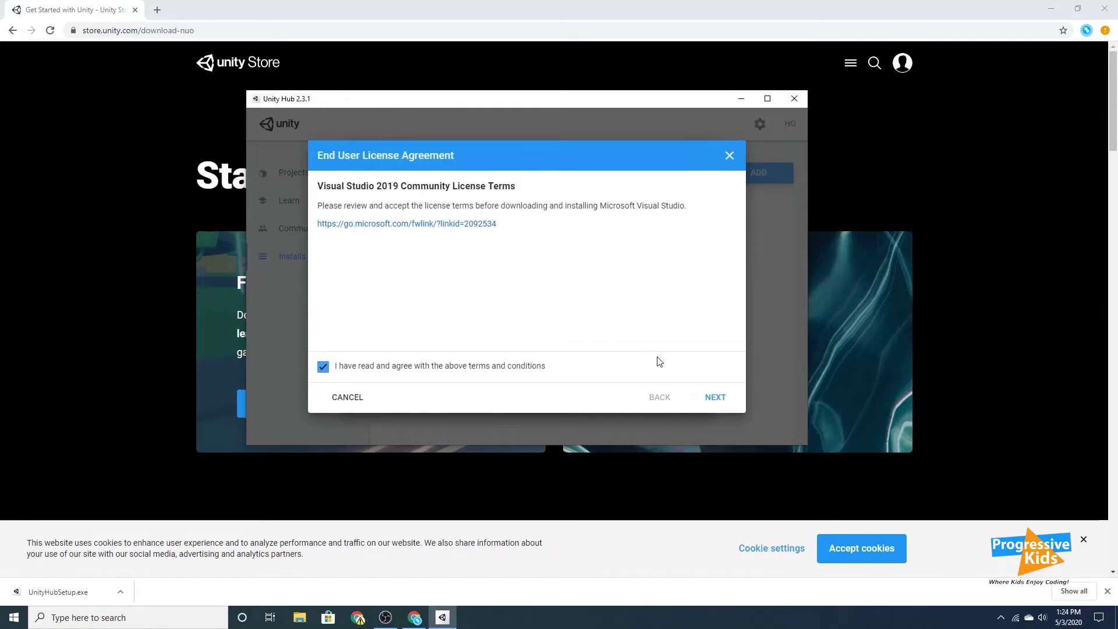
Accept the Android SDK and NDK terms and start installing Unity 2019.3.12f1.
{"action": "left_click", "coordinate": [714, 398]}
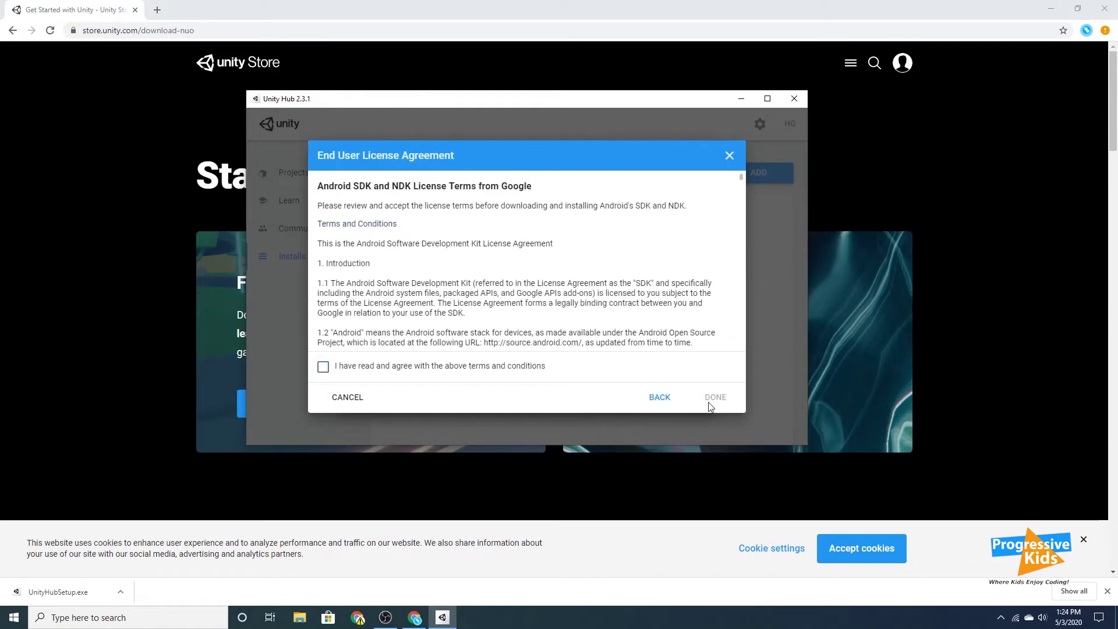
{"action": "left_click", "coordinate": [376, 370]}
{"action": "left_click", "coordinate": [715, 397]}
{"action": "left_click", "coordinate": [679, 394]}
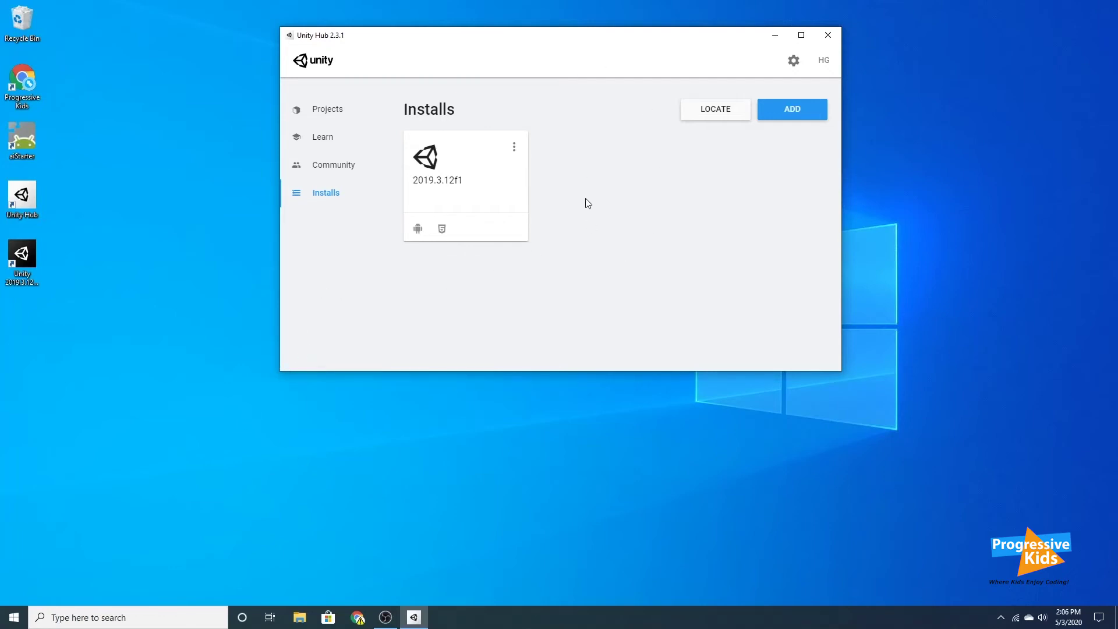
Search Windows for 'visual' and launch Visual Studio 2019.
{"action": "left_click", "coordinate": [189, 617]}
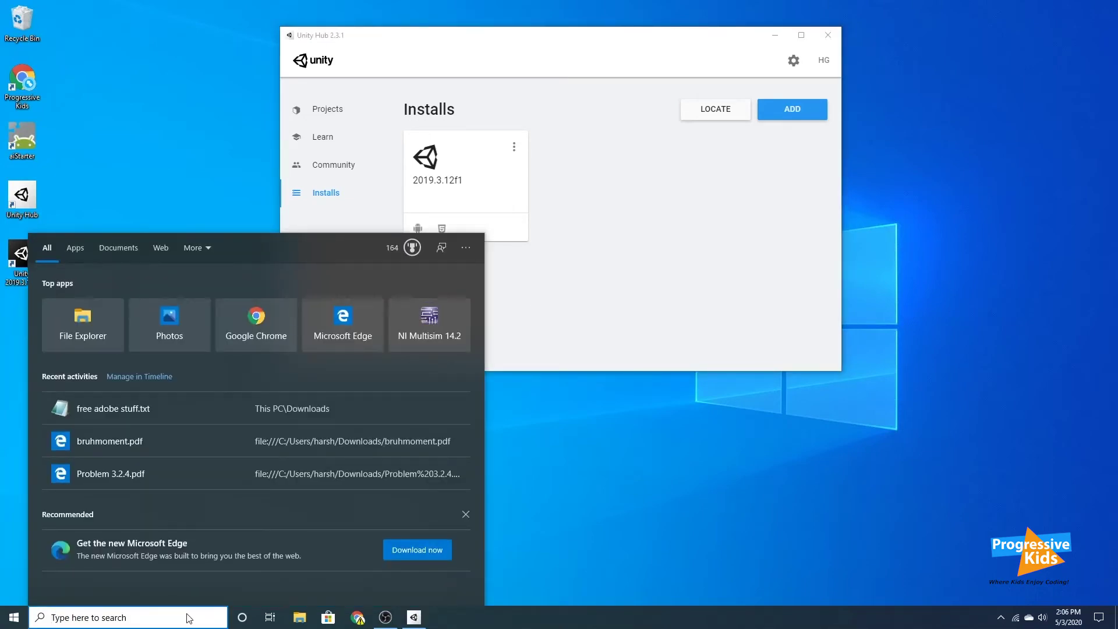
{"action": "type", "text": "visual"}
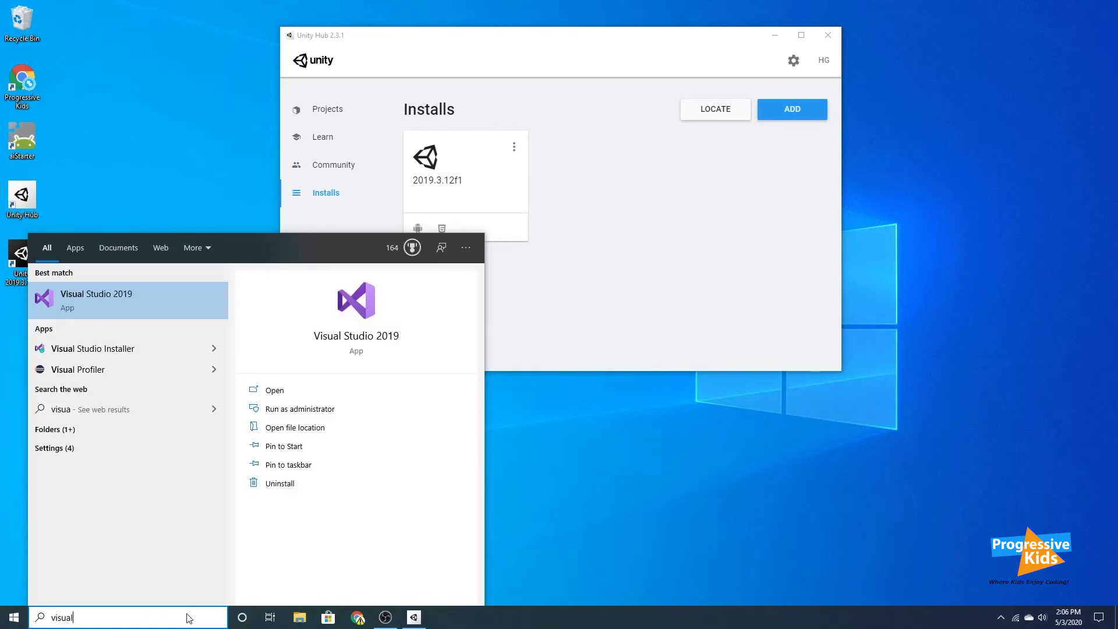
{"action": "key", "text": "Return"}
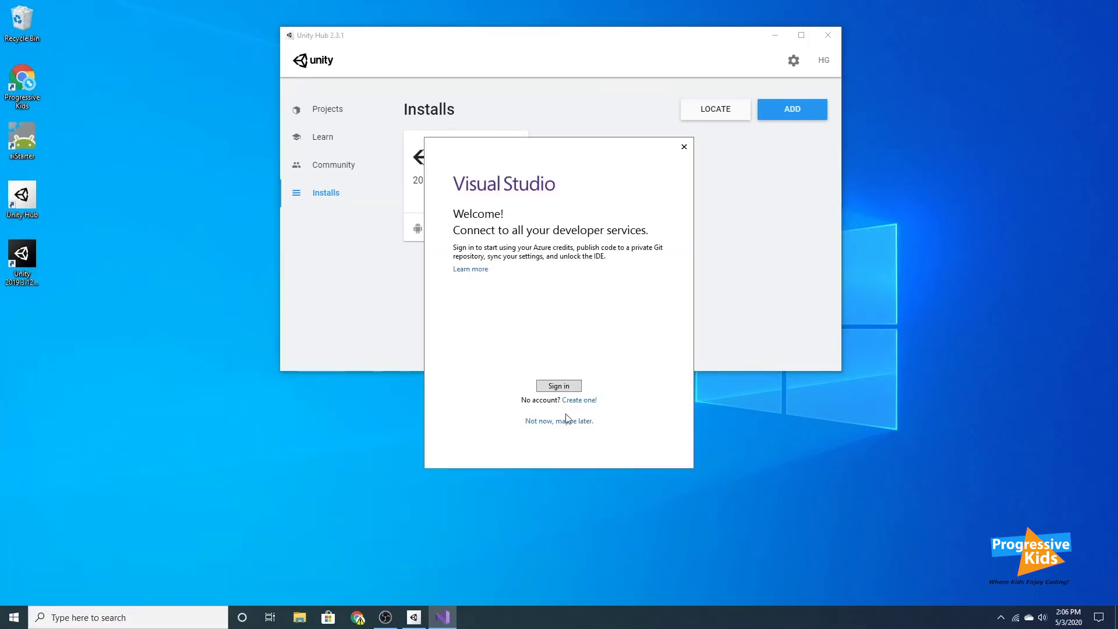
Skip Visual Studio sign-in, start it with the chosen theme, and pin it to the taskbar.
{"action": "left_click", "coordinate": [566, 421]}
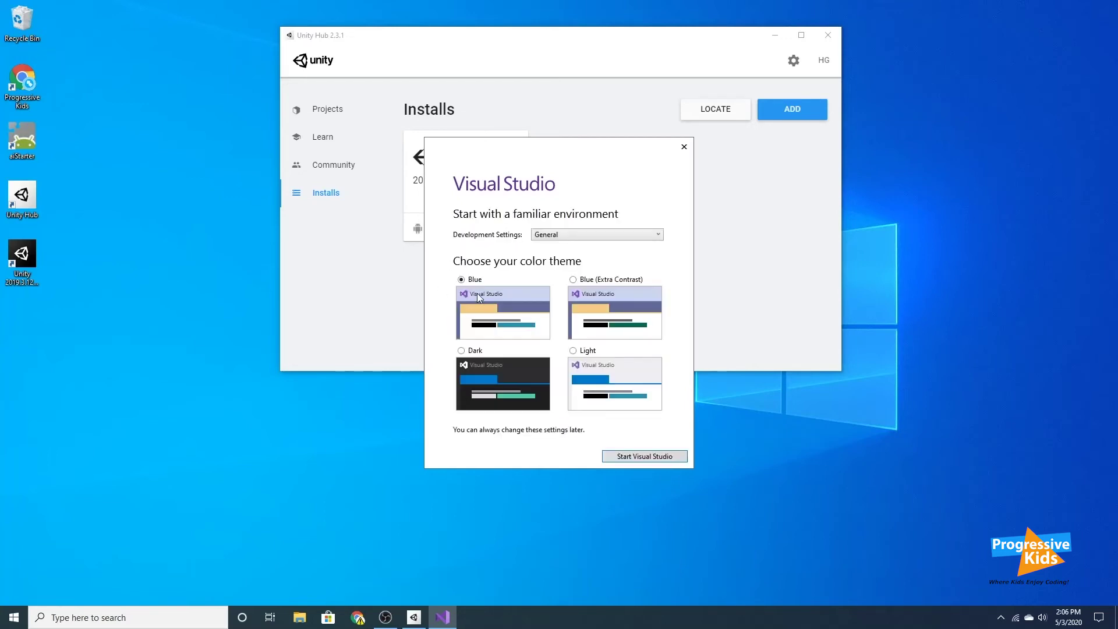
{"action": "left_click", "coordinate": [641, 458]}
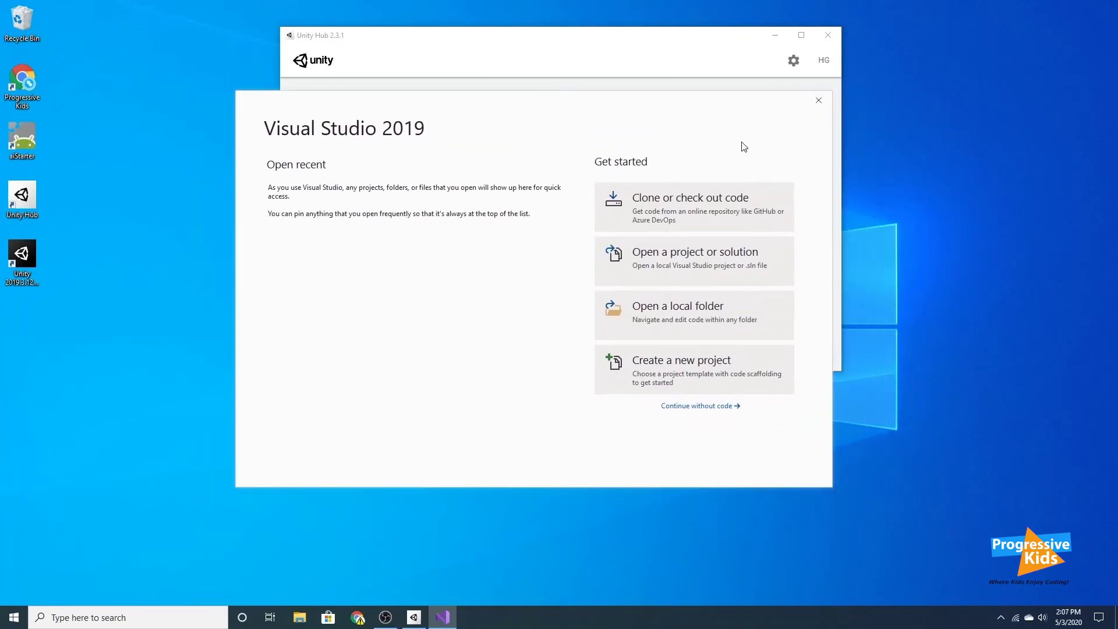
{"action": "right_click", "coordinate": [434, 613]}
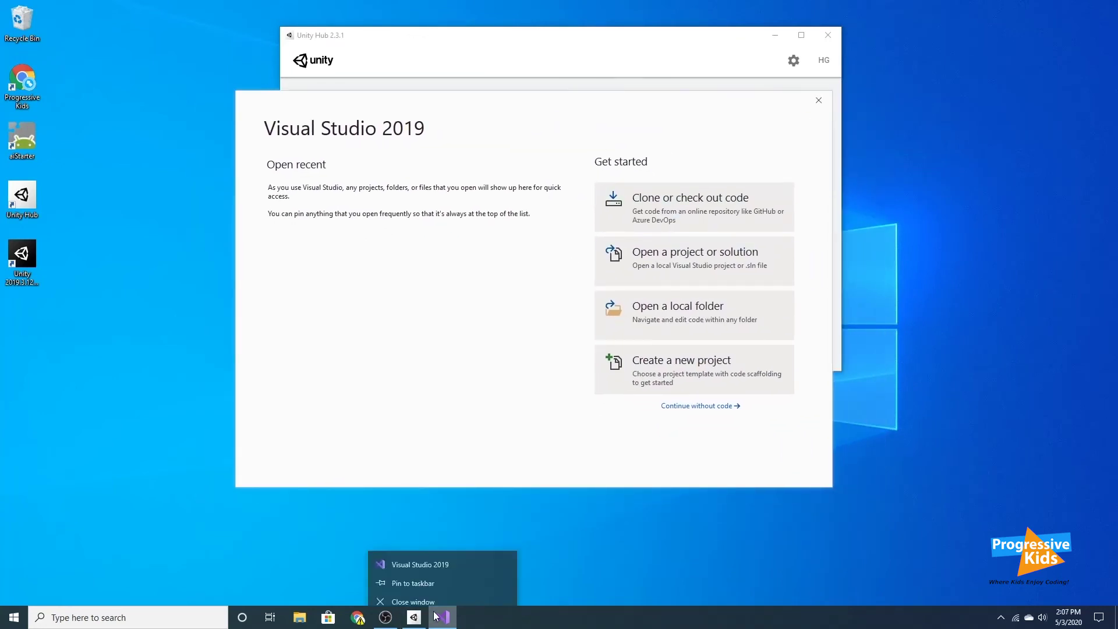
{"action": "left_click", "coordinate": [414, 583]}
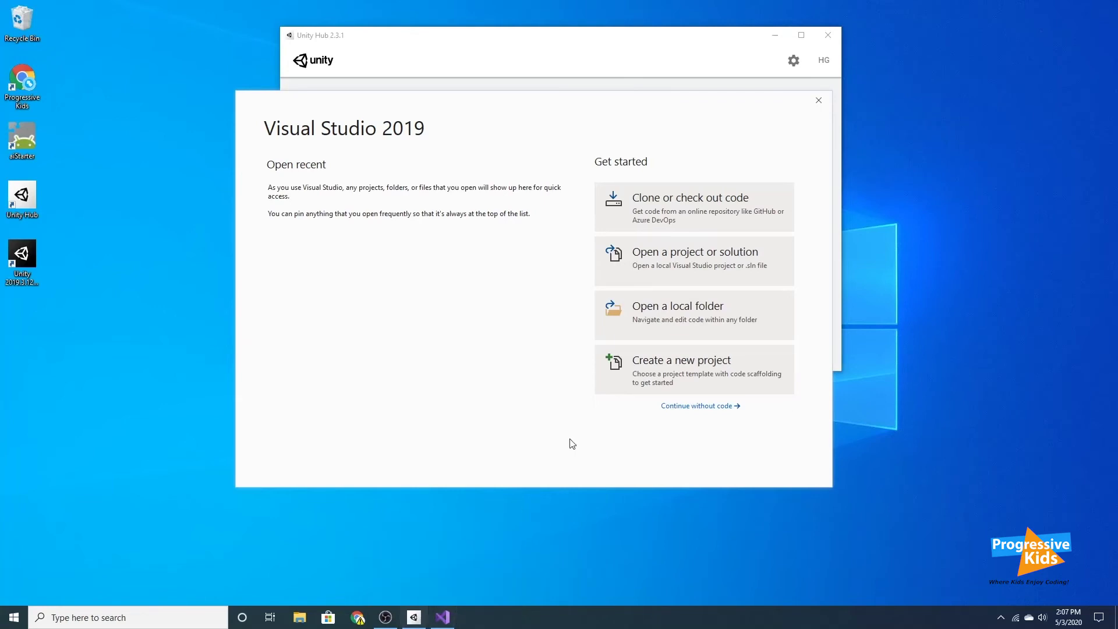
Pin Unity Hub to the taskbar and close the Visual Studio start window.
{"action": "right_click", "coordinate": [414, 616]}
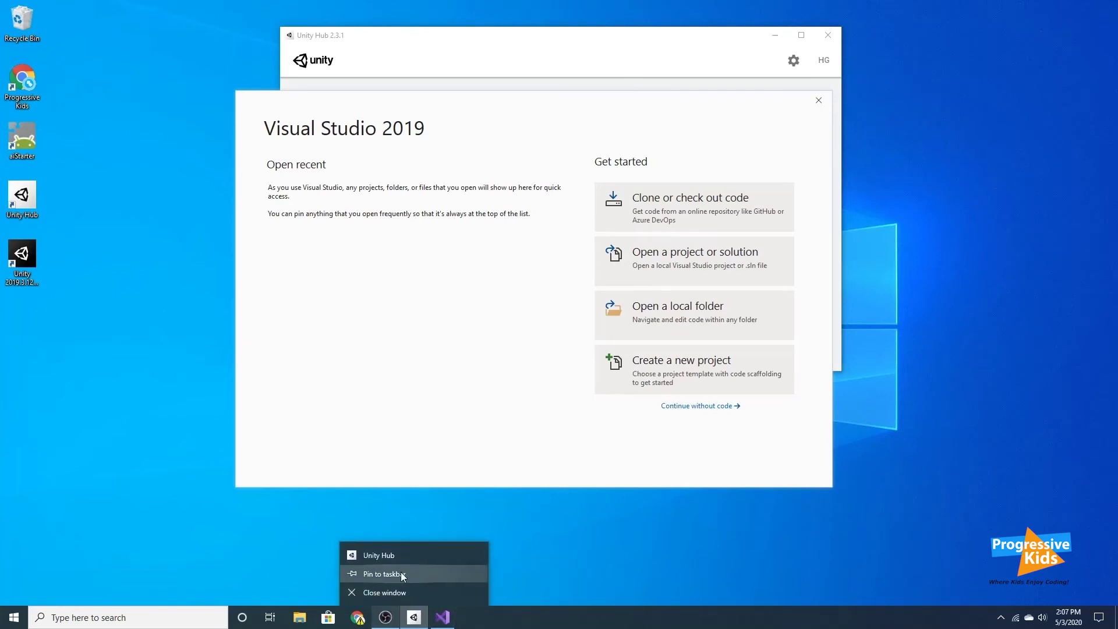
{"action": "left_click", "coordinate": [402, 576]}
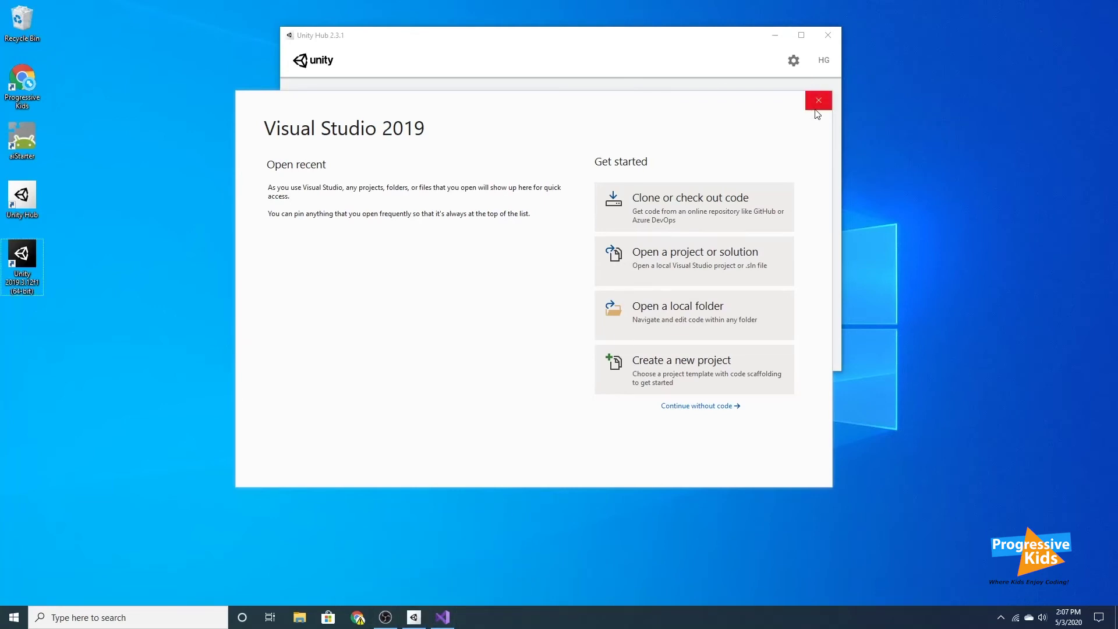
{"action": "left_click", "coordinate": [818, 101]}
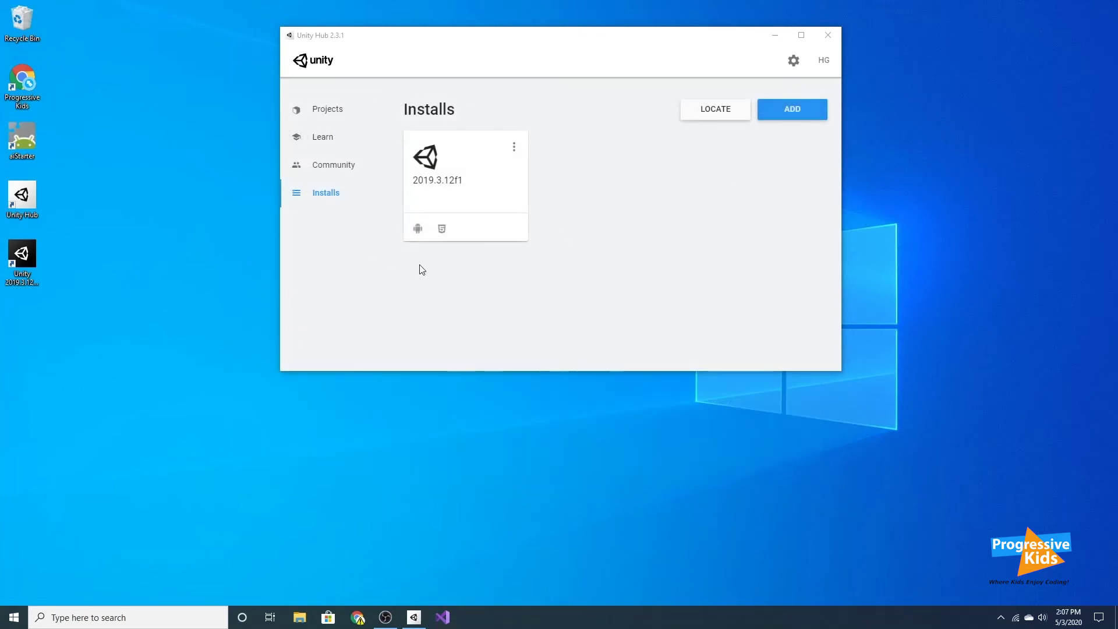
Make a new desktop folder named 'Unity Projects' and drag it into the left icon column.
{"action": "left_click", "coordinate": [51, 324]}
{"action": "right_click", "coordinate": [47, 320]}
{"action": "mouse_move", "coordinate": [139, 459]}
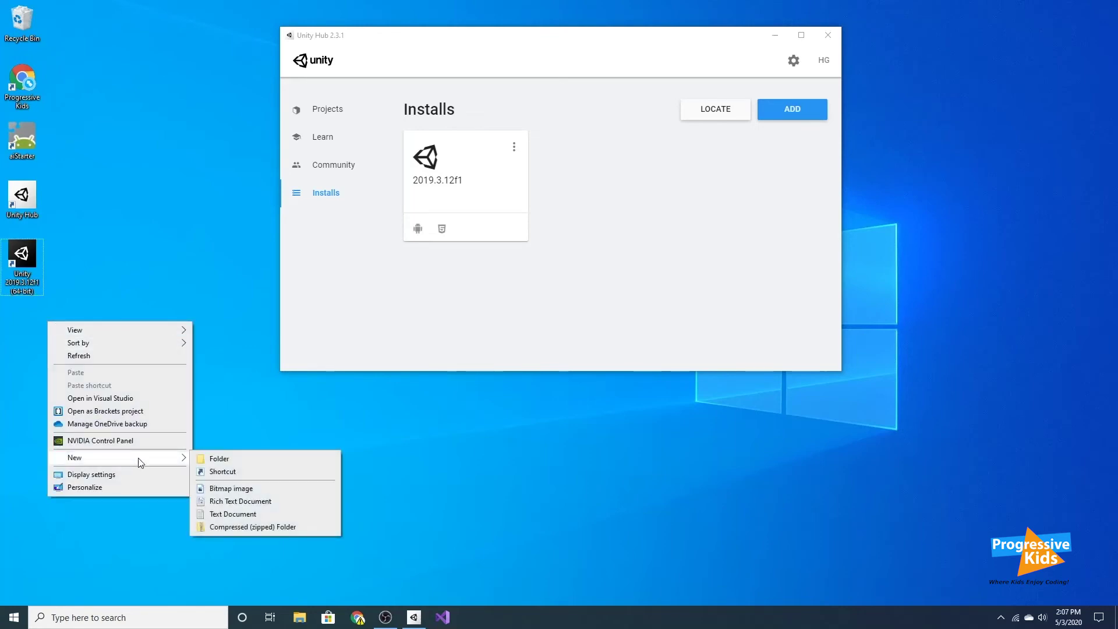
{"action": "left_click", "coordinate": [231, 464]}
{"action": "key", "text": "BackSpace"}
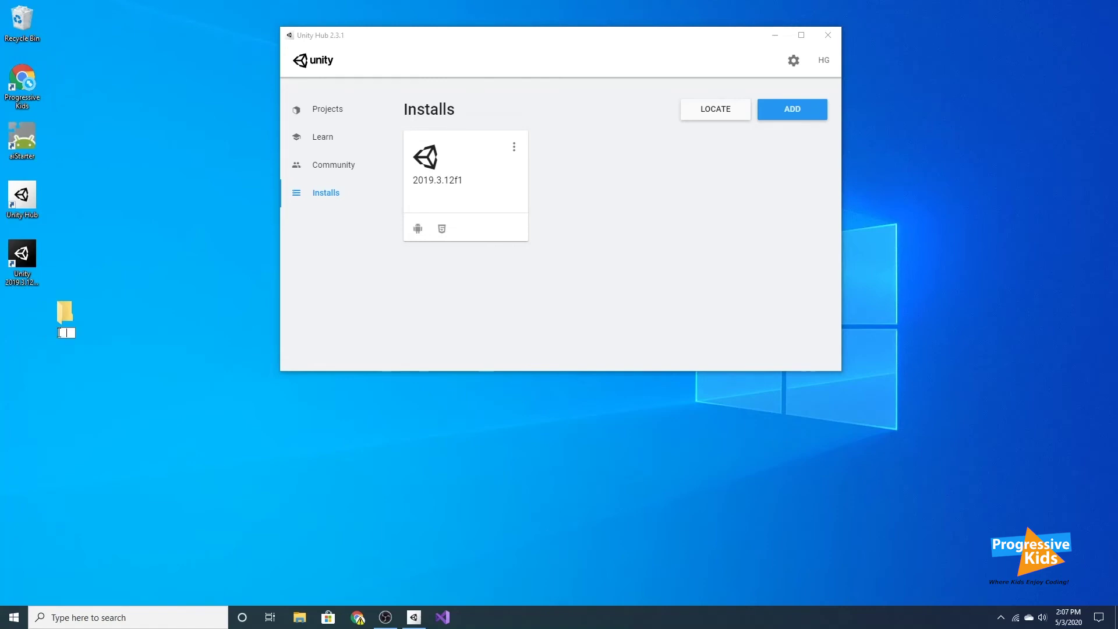
{"action": "type", "text": "Unity Projects"}
{"action": "key", "text": "Return"}
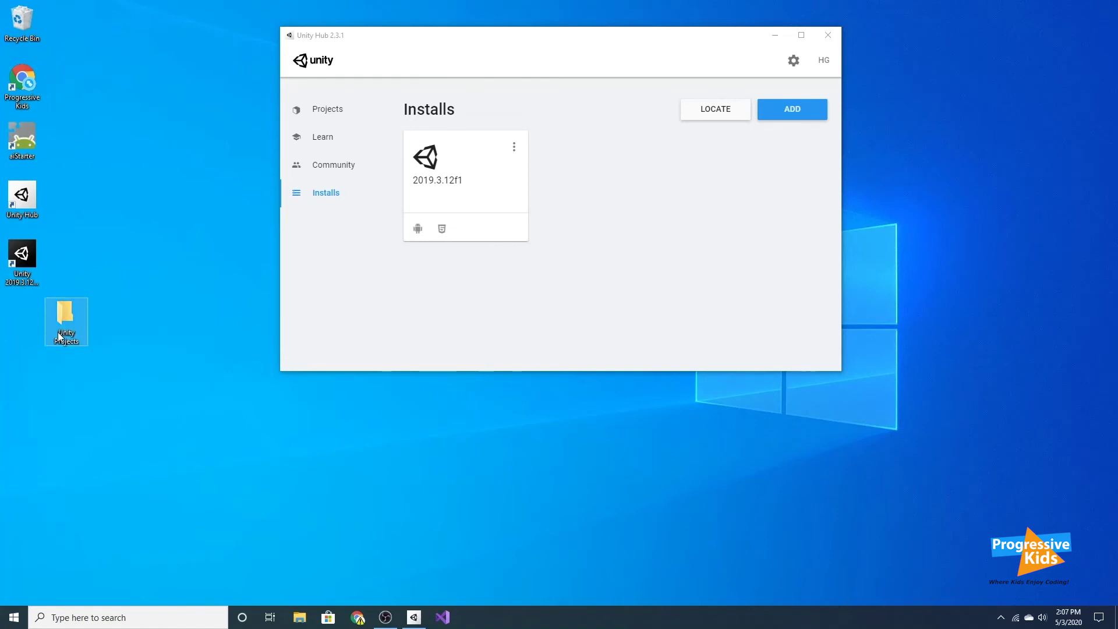
{"action": "left_click_drag", "start_coordinate": [60, 329], "coordinate": [12, 332]}
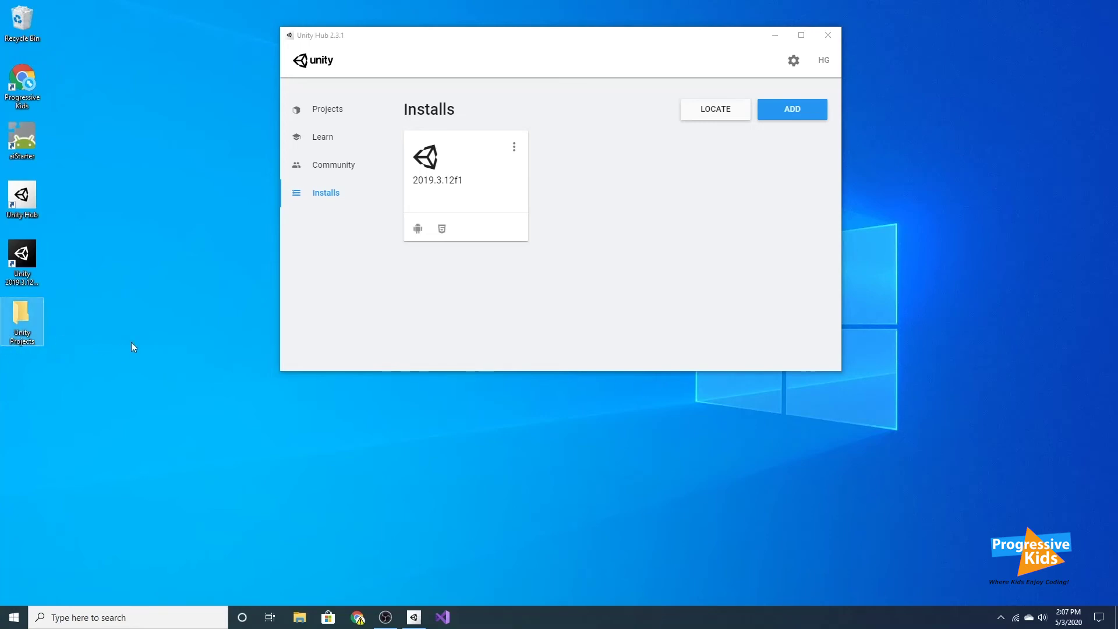
{"action": "left_click", "coordinate": [562, 281]}
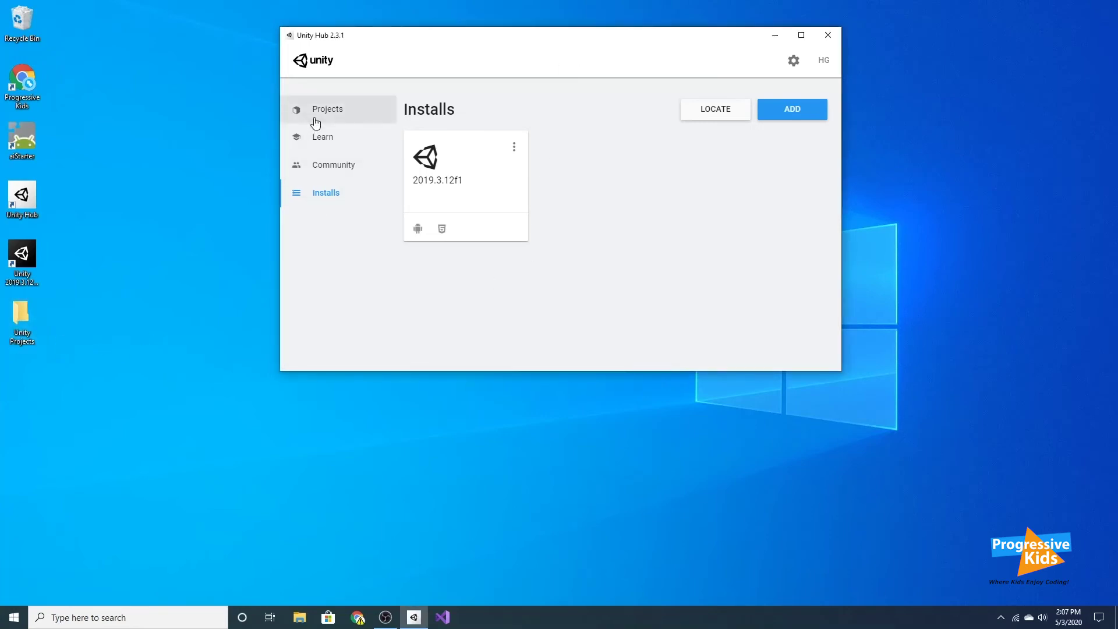
Start a new 3D project in Unity Hub named 'Lesson 1'.
{"action": "left_click", "coordinate": [316, 114]}
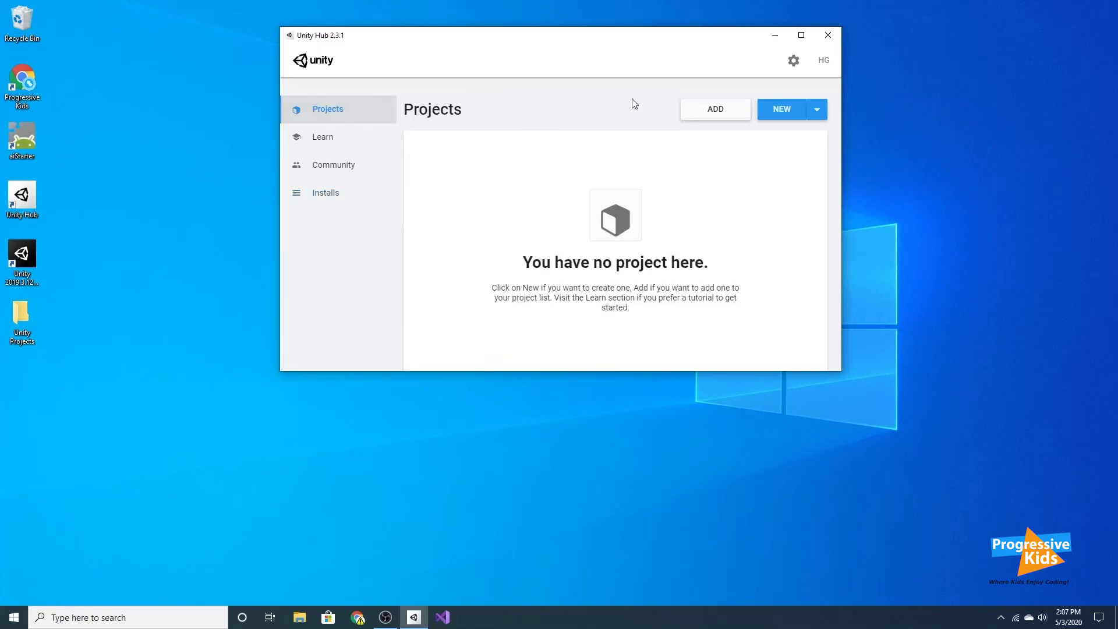
{"action": "left_click", "coordinate": [782, 110]}
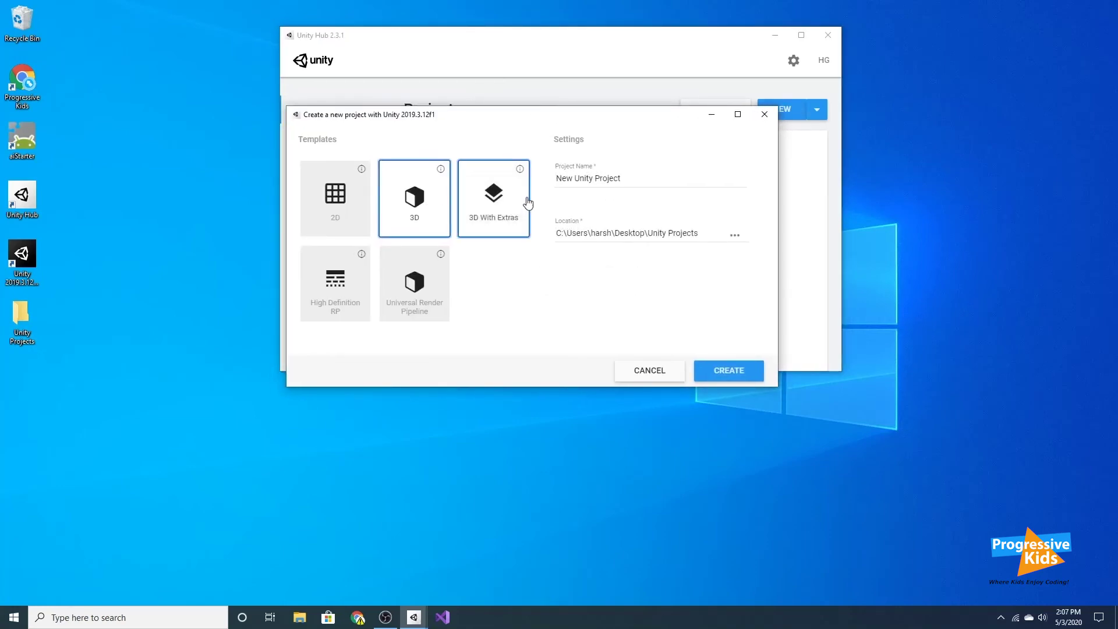
{"action": "triple_click", "coordinate": [656, 180]}
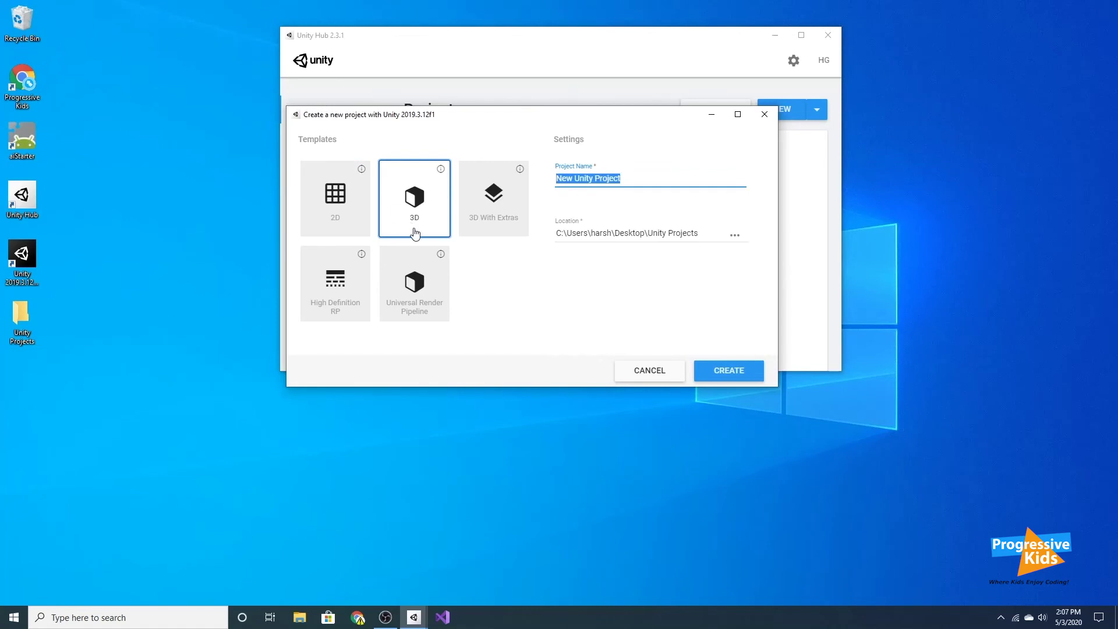
{"action": "type", "text": "Lesson 1"}
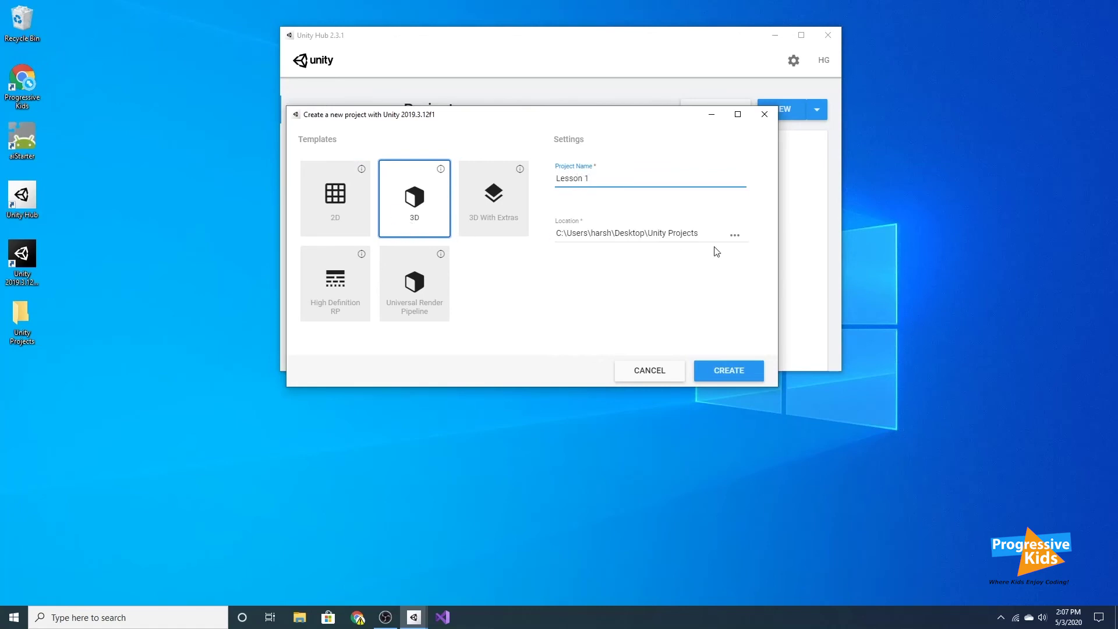
Set the project location to Desktop\Unity Projects and create the project.
{"action": "left_click", "coordinate": [735, 236]}
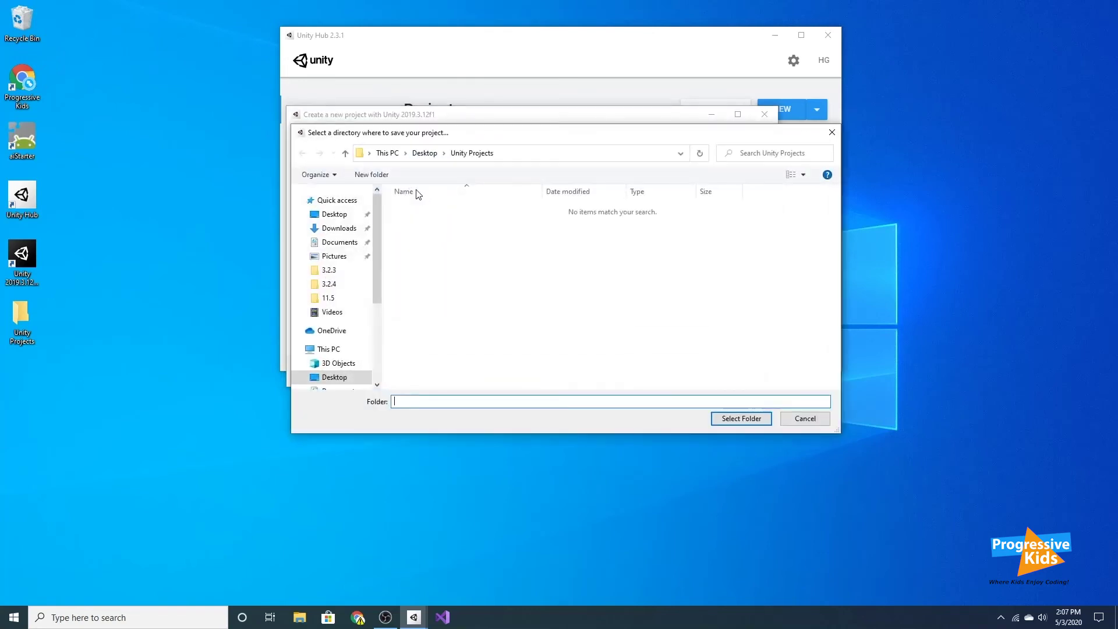
{"action": "left_click", "coordinate": [426, 153]}
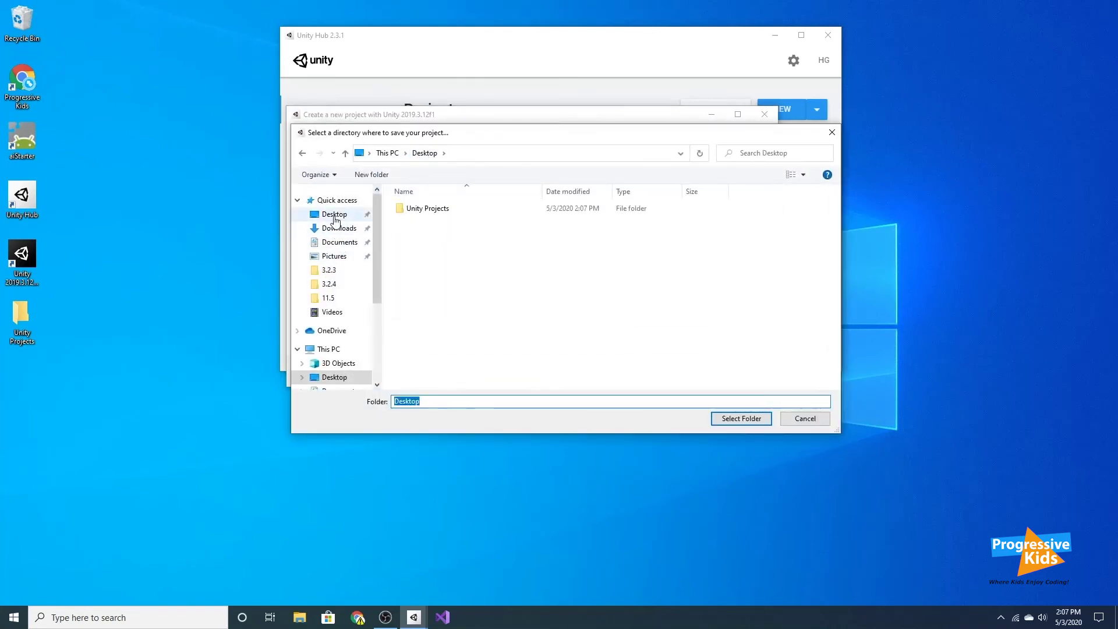
{"action": "left_click", "coordinate": [332, 215]}
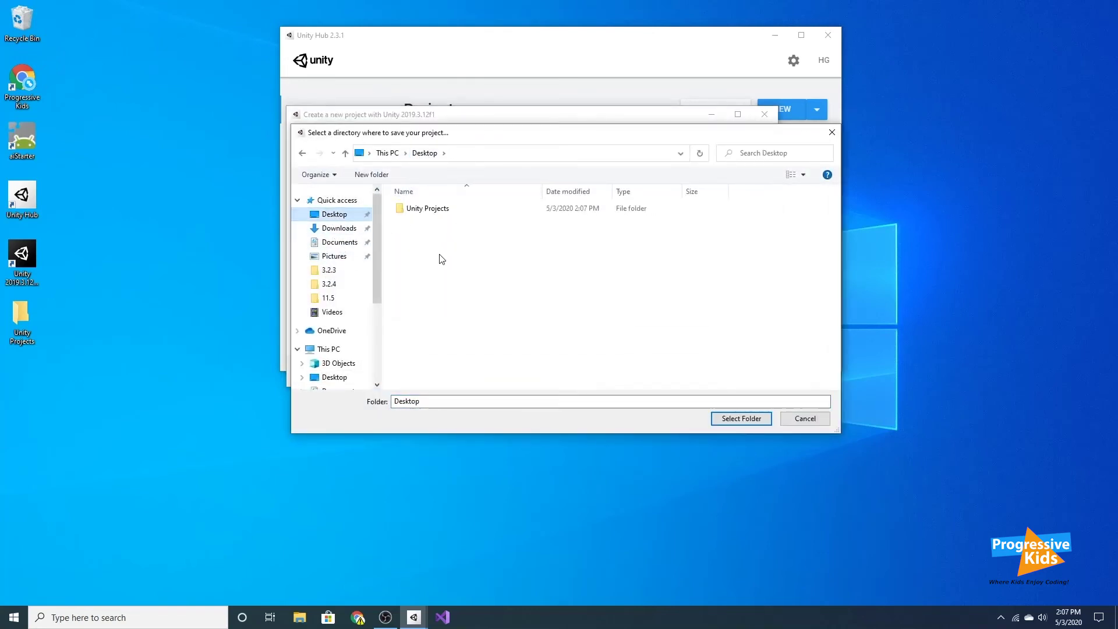
{"action": "double_click", "coordinate": [428, 209]}
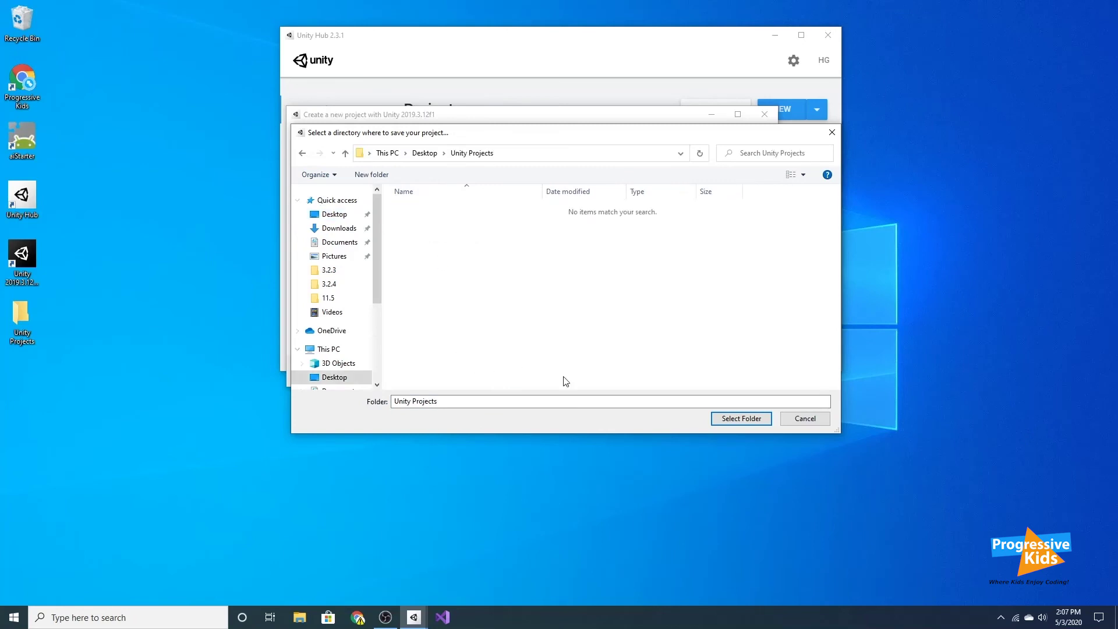
{"action": "left_click", "coordinate": [732, 423]}
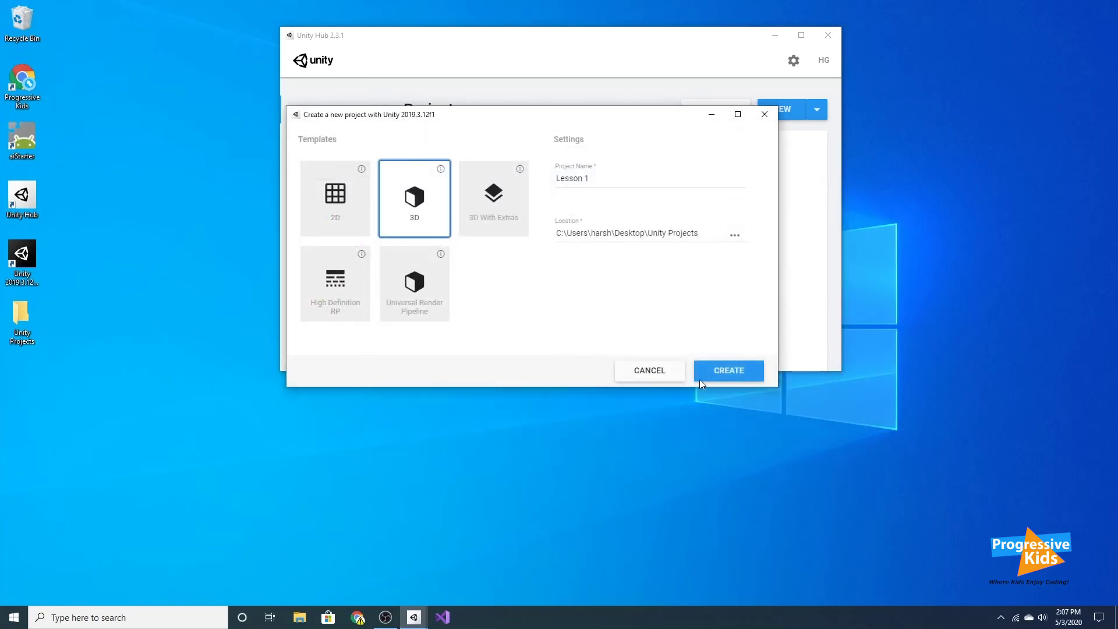
{"action": "left_click", "coordinate": [721, 373]}
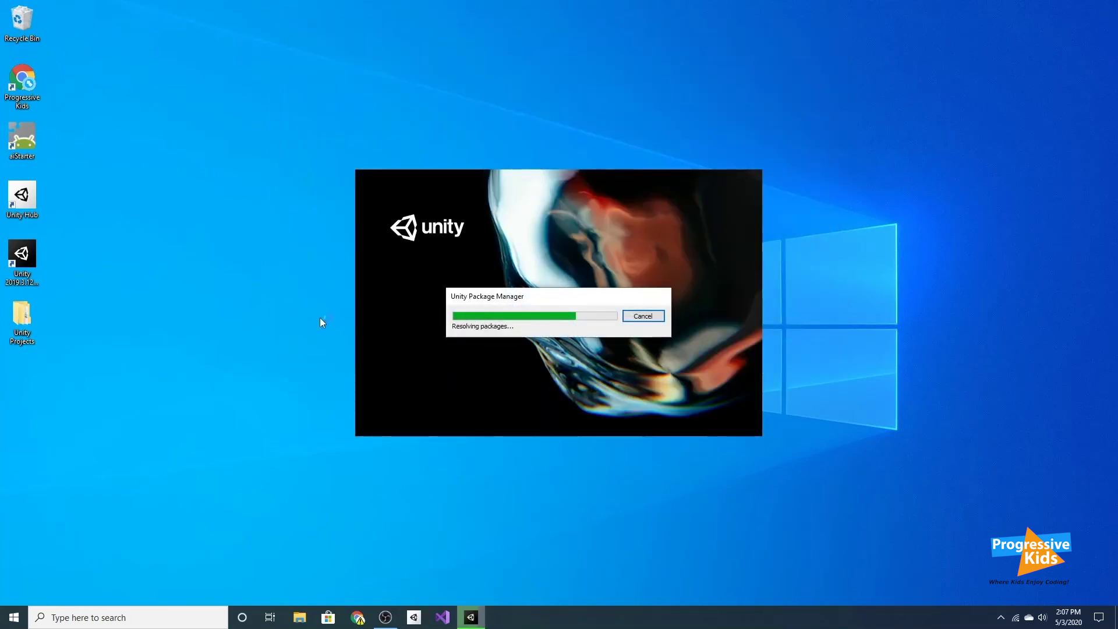
Browse Unity Projects > Lesson 1 and select its Assets, Library, Logs, Packages, ProjectSettings and Temp folders.
{"action": "double_click", "coordinate": [21, 311]}
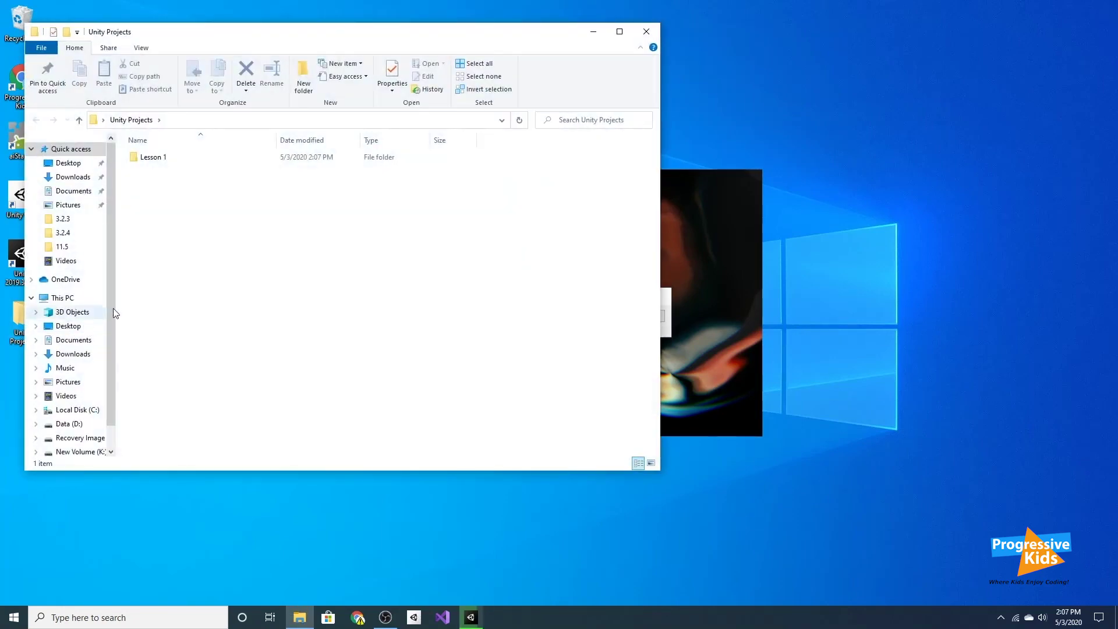
{"action": "double_click", "coordinate": [153, 157]}
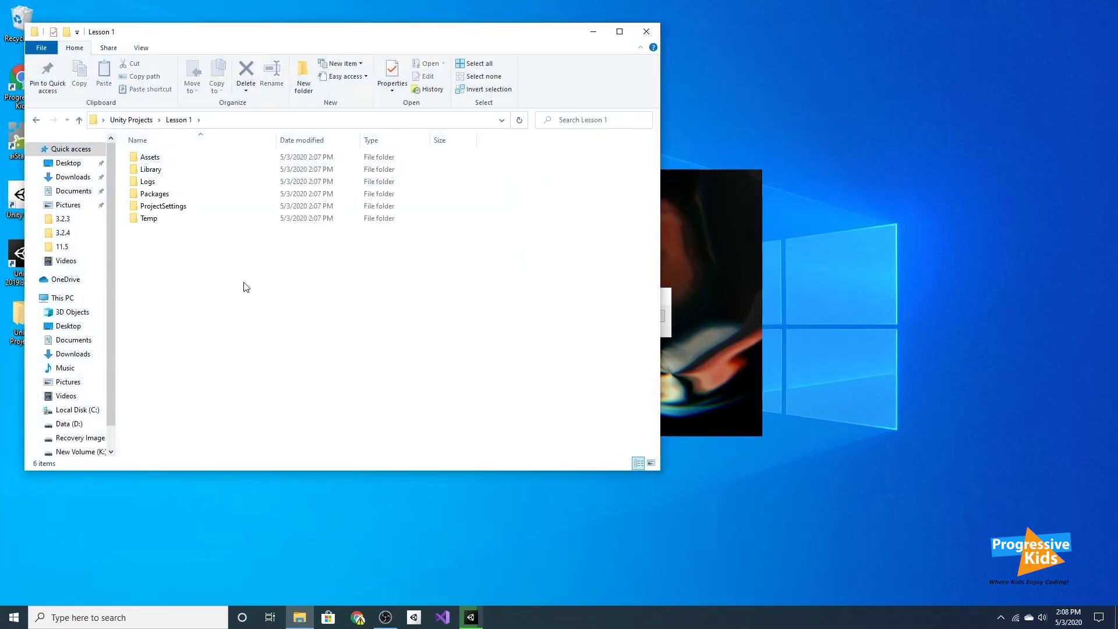
{"action": "left_click_drag", "start_coordinate": [291, 313], "coordinate": [123, 147]}
{"action": "left_click", "coordinate": [296, 274]}
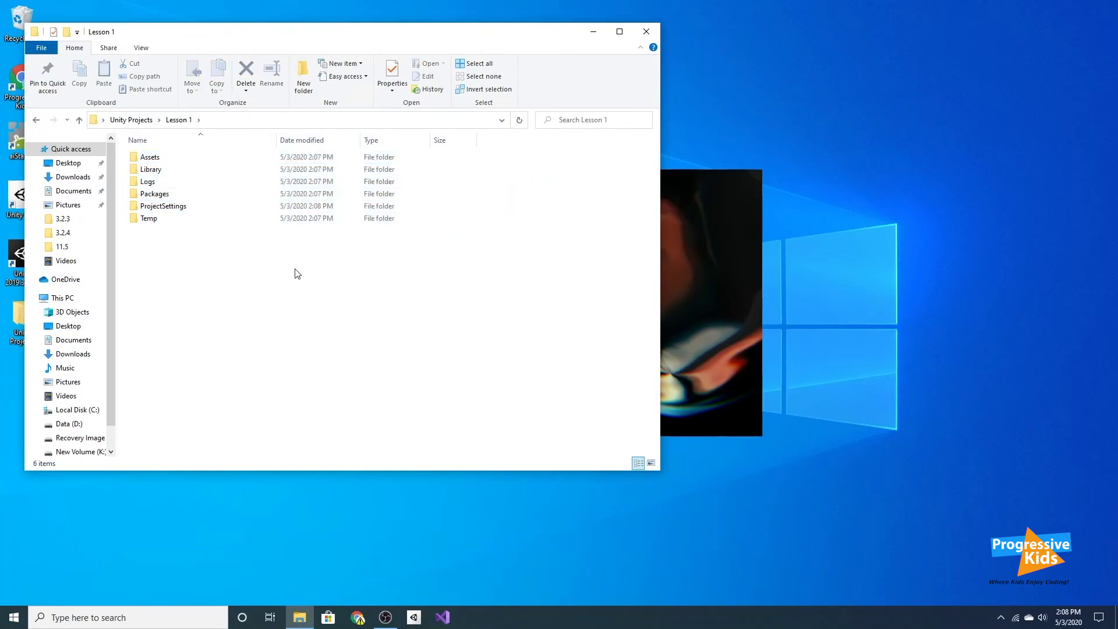
{"action": "left_click_drag", "start_coordinate": [296, 274], "coordinate": [156, 148]}
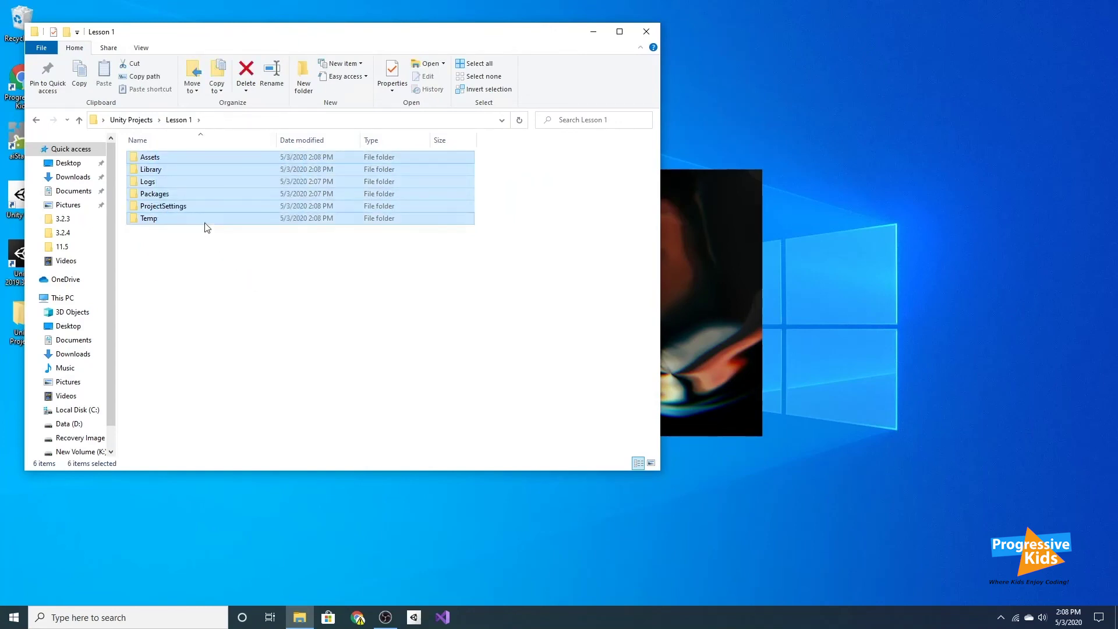
{"action": "left_click", "coordinate": [220, 265]}
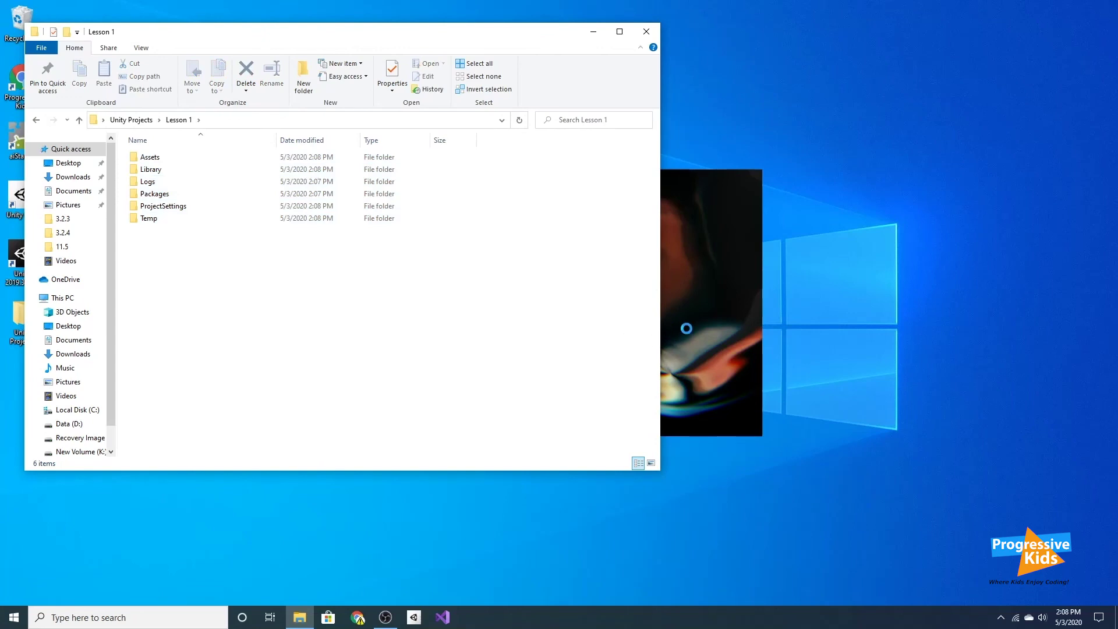
Minimize File Explorer and orbit the Scene view once Lesson 1's SampleScene loads.
{"action": "left_click", "coordinate": [593, 31]}
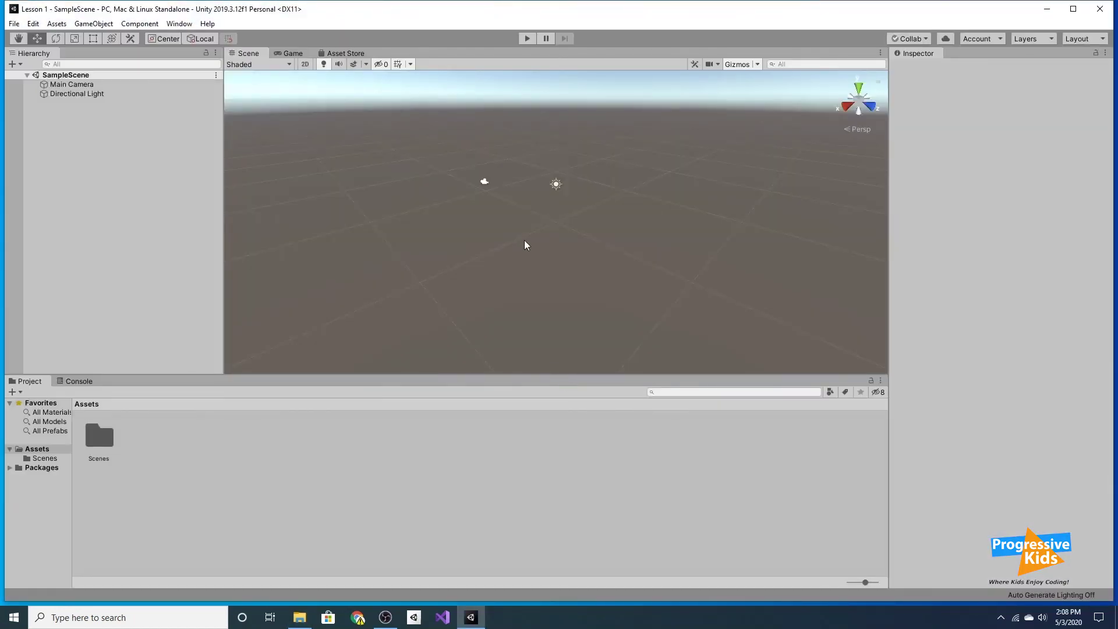
{"action": "left_click_drag", "start_coordinate": [502, 232], "coordinate": [429, 252], "text": "alt"}
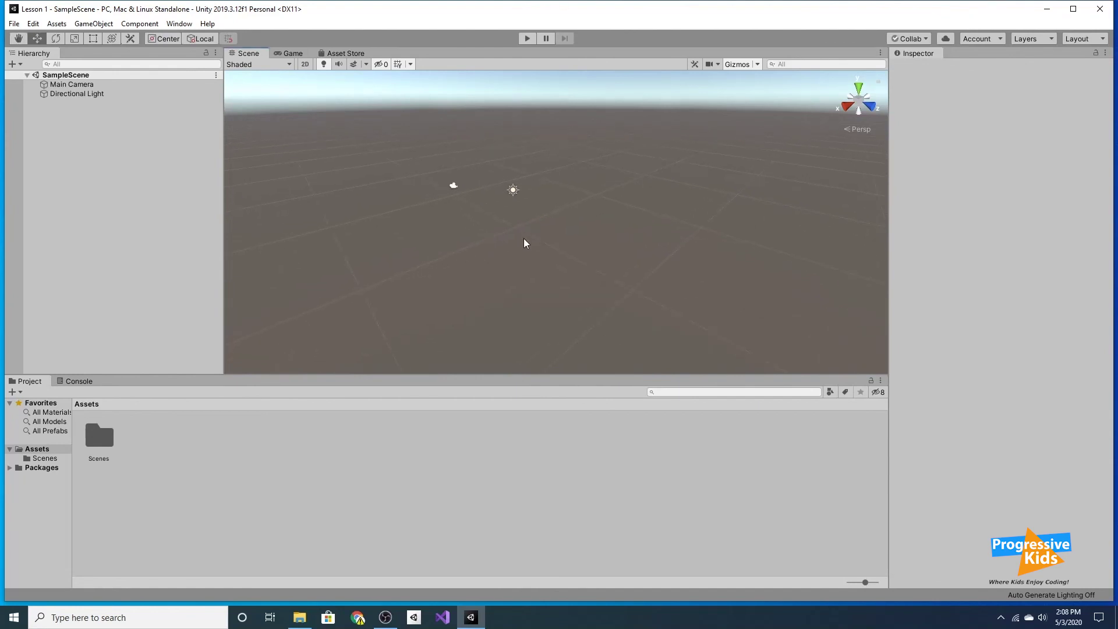